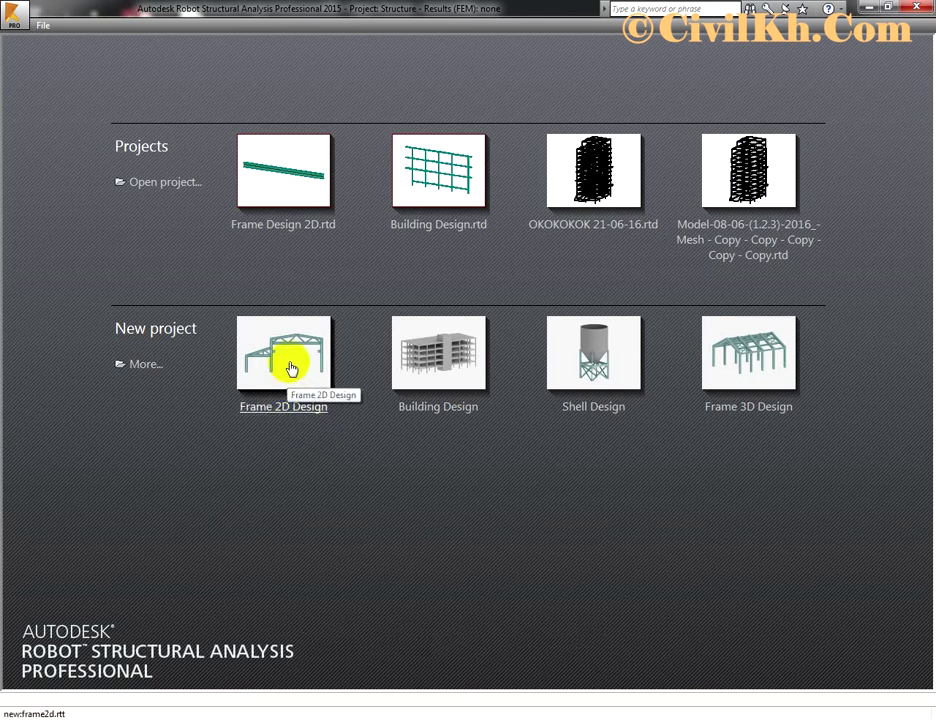
- Start a new Frame 2D Design project and dismiss the startup tip
{"action": "left_click", "coordinate": [290, 369]}
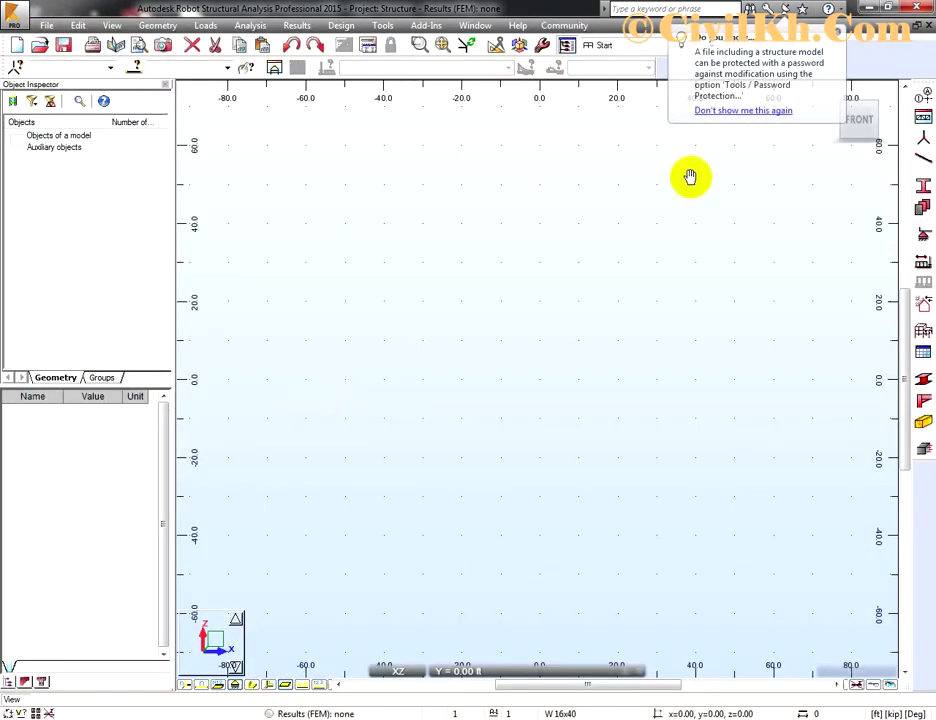
{"action": "left_click", "coordinate": [837, 36]}
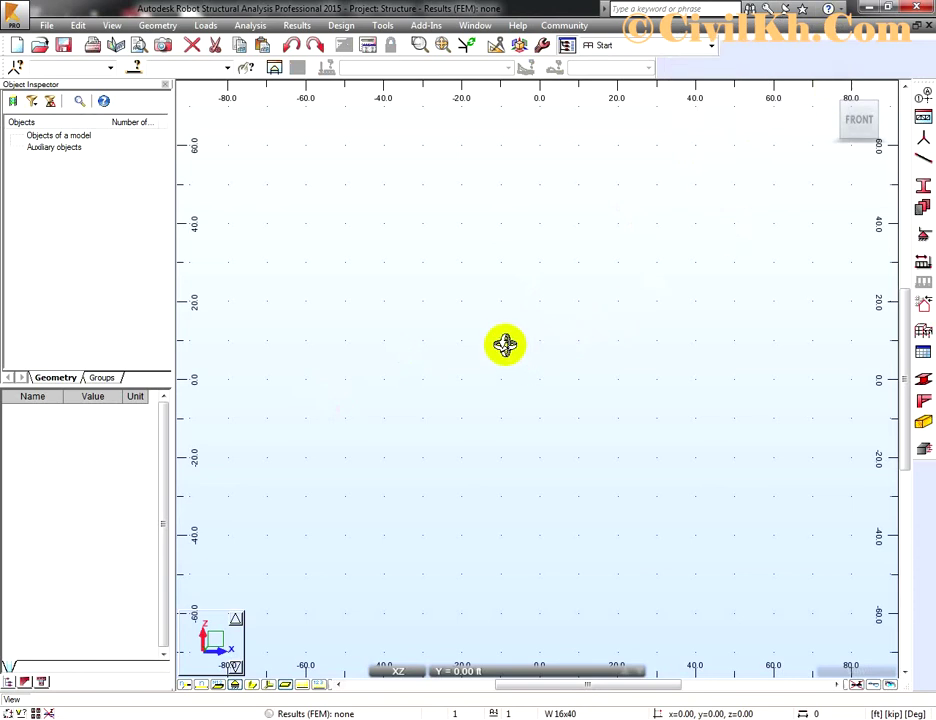
- Change all of the project's default units to metric in the job preferences
{"action": "left_click", "coordinate": [382, 25]}
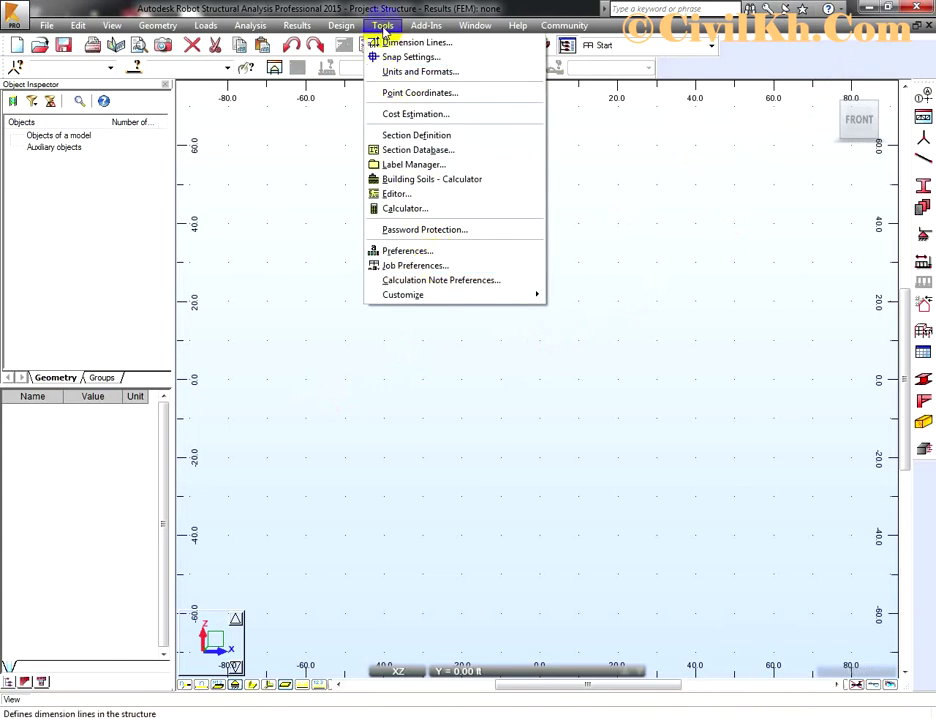
{"action": "left_click", "coordinate": [419, 267]}
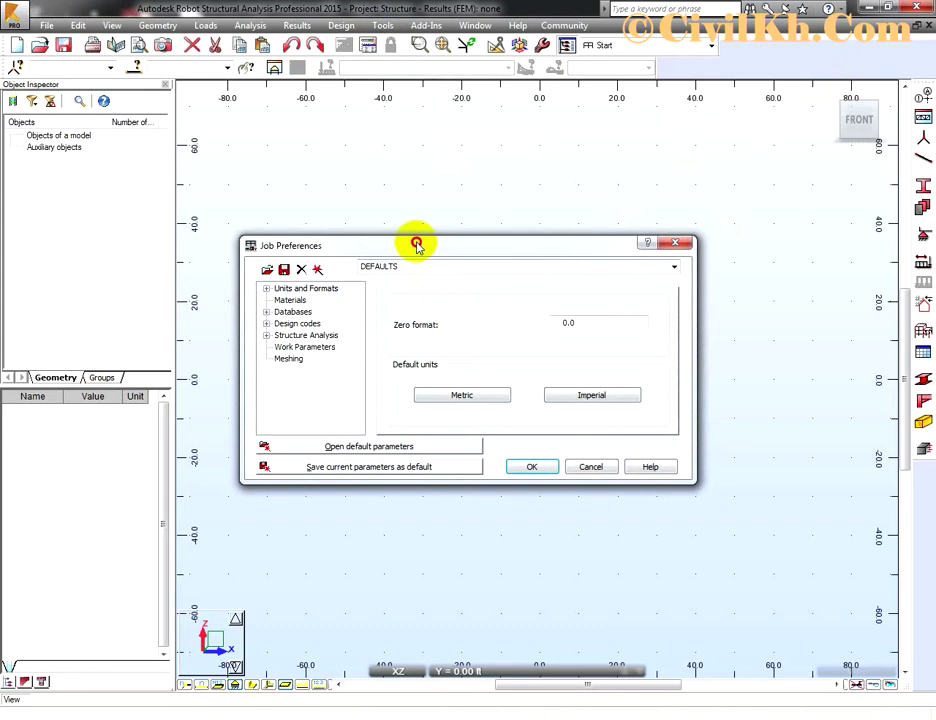
{"action": "left_click_drag", "start_coordinate": [417, 245], "coordinate": [443, 241]}
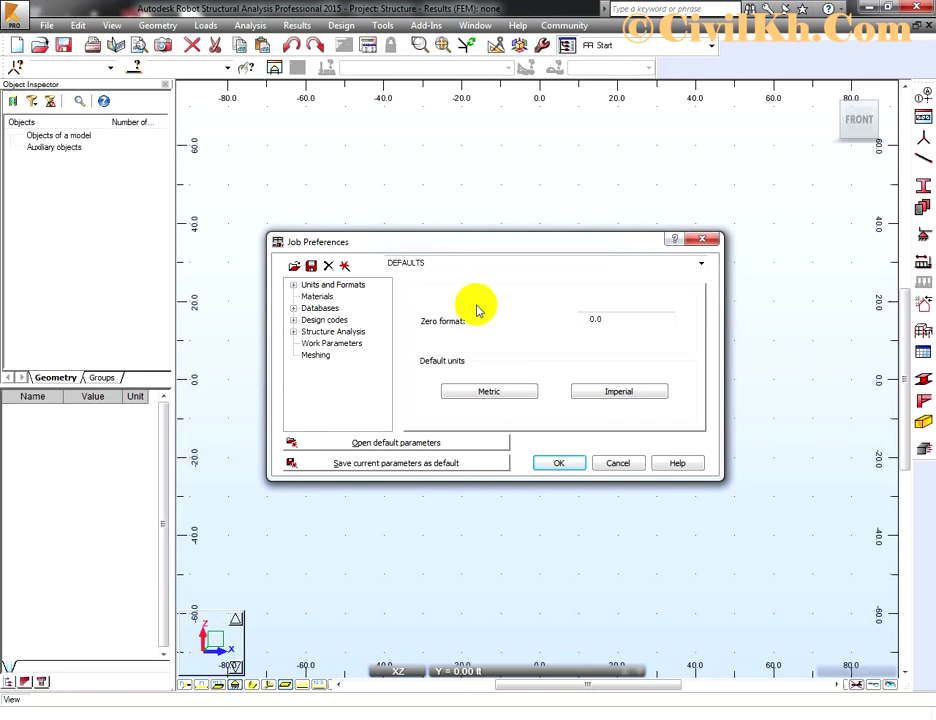
{"action": "left_click", "coordinate": [510, 392]}
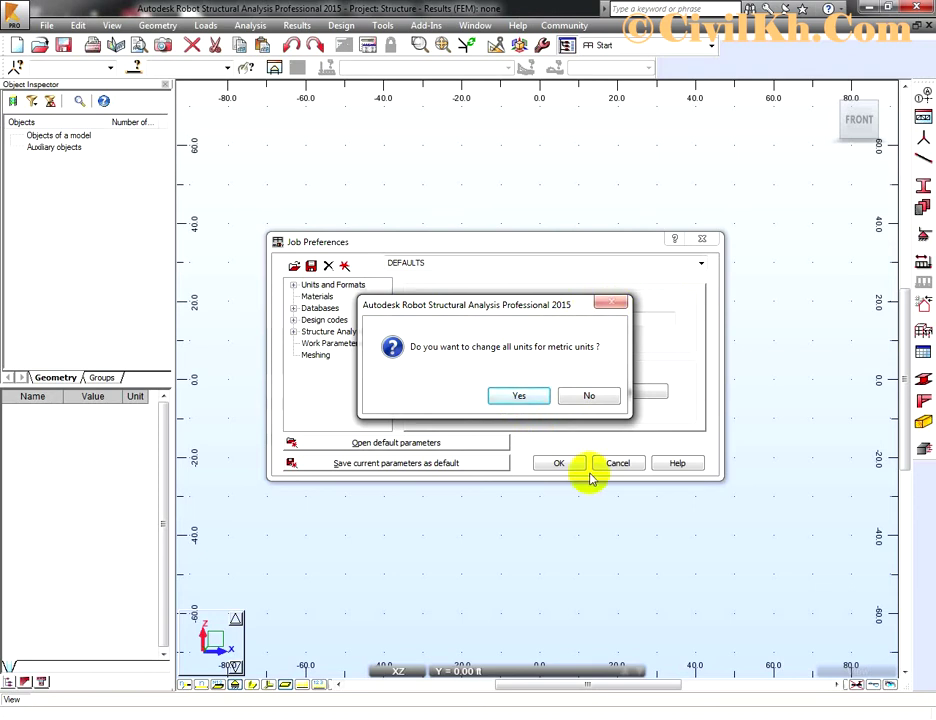
{"action": "key", "text": "Return"}
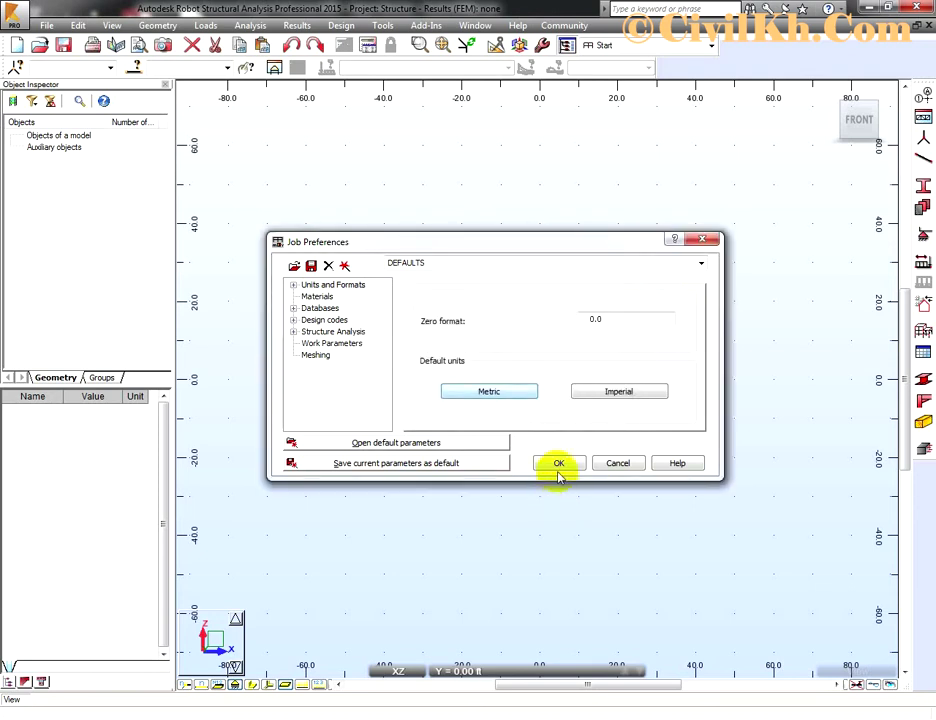
{"action": "left_click", "coordinate": [558, 463]}
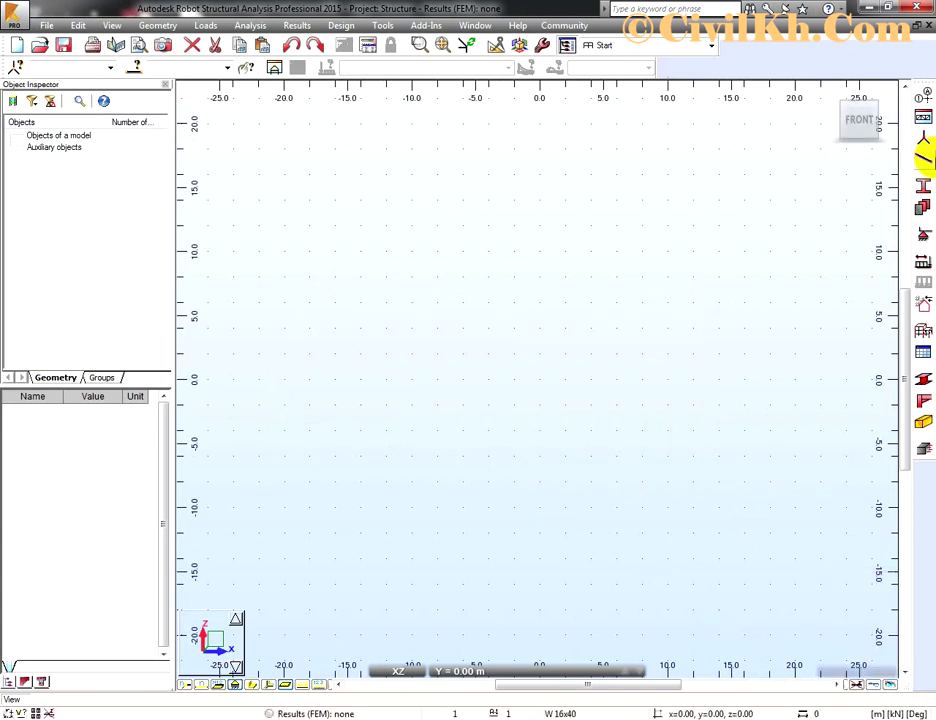
- Draw a horizontal simple bar with section W 16x40 from (0.00, 4.00) to (5.00, 4.00) m
{"action": "left_click", "coordinate": [928, 165]}
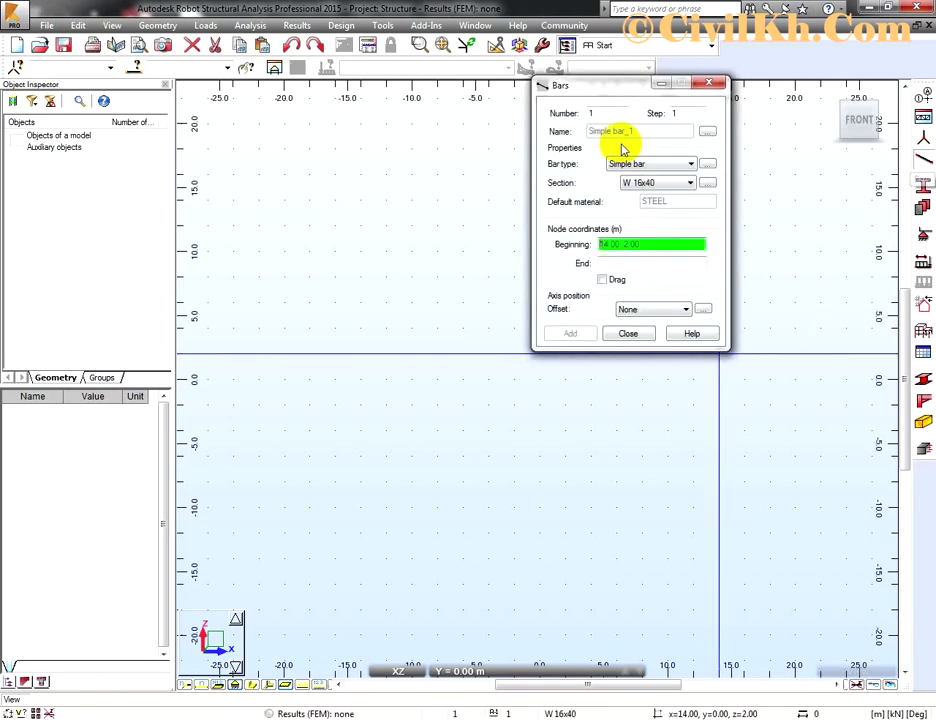
{"action": "left_click_drag", "start_coordinate": [600, 94], "coordinate": [753, 206]}
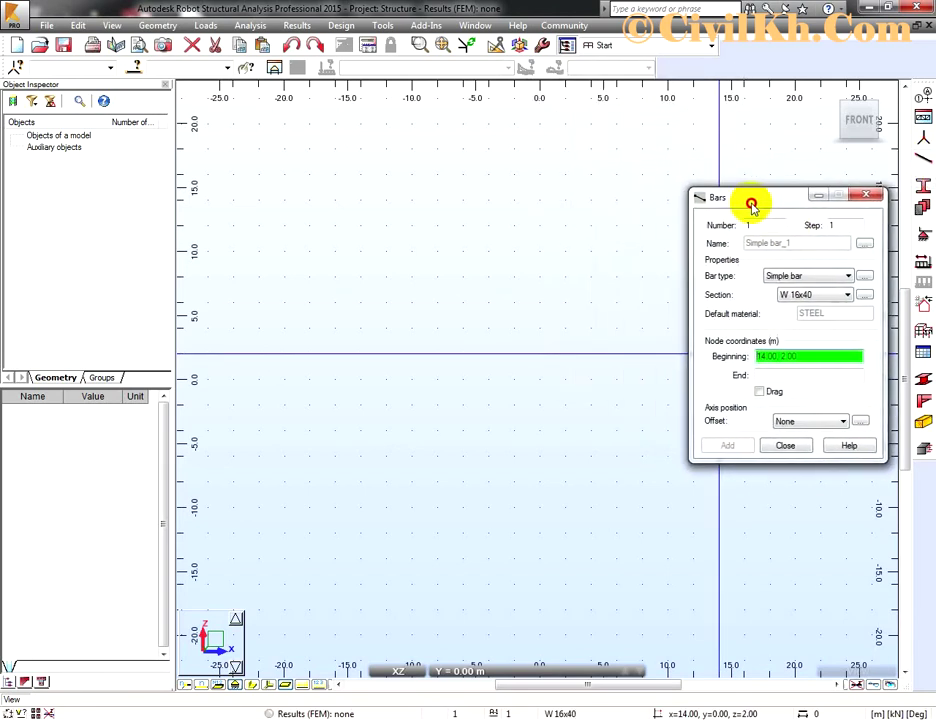
{"action": "left_click", "coordinate": [811, 356]}
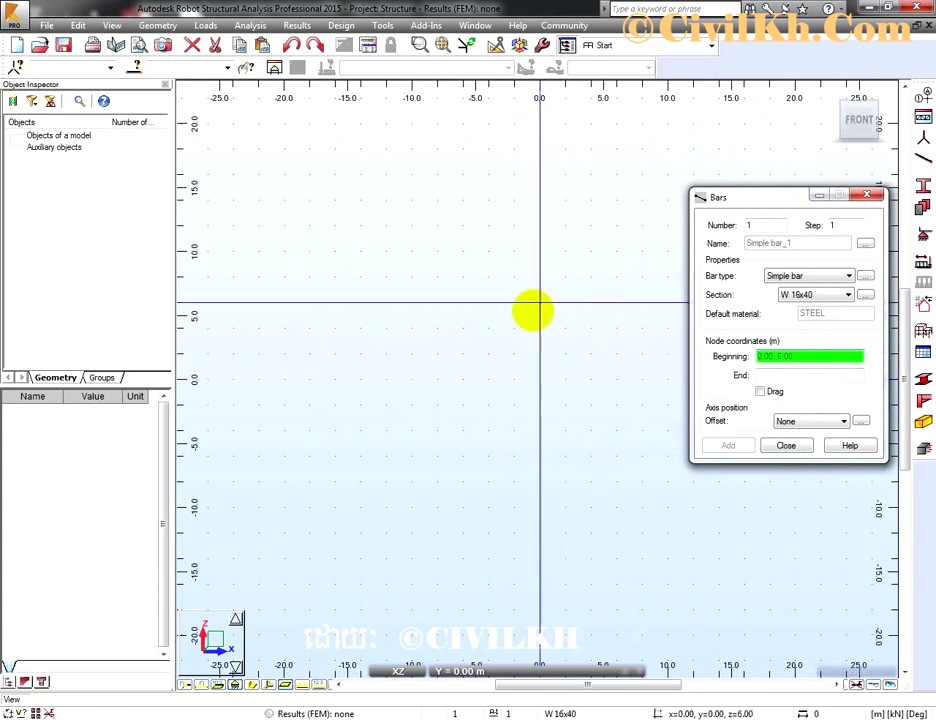
{"action": "left_click", "coordinate": [539, 329]}
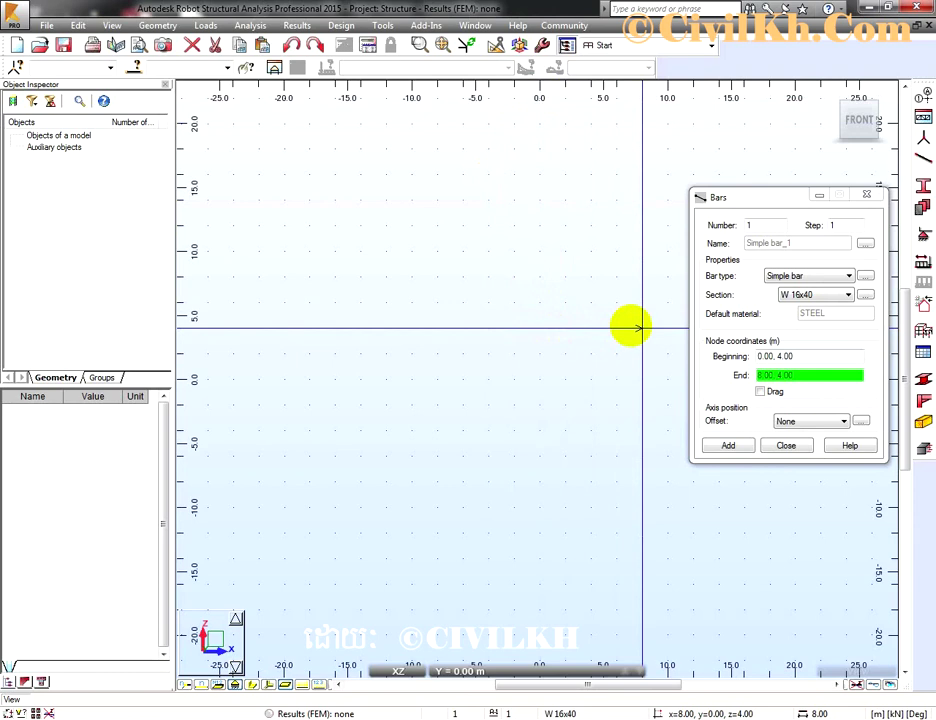
{"action": "scroll", "coordinate": [633, 327], "scroll_direction": "up", "scroll_amount": 5}
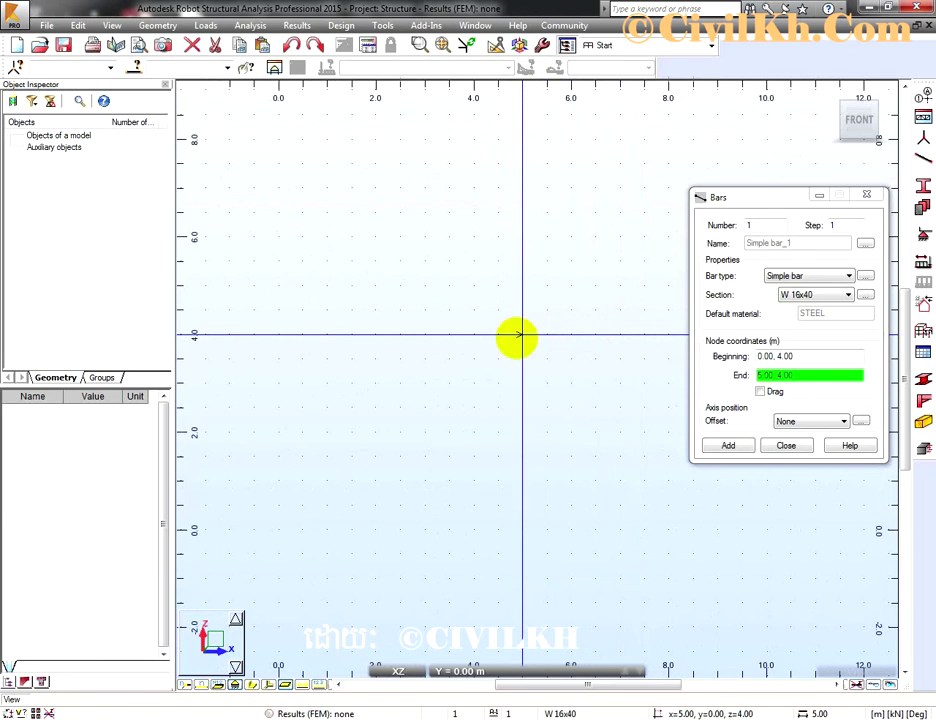
{"action": "left_click", "coordinate": [519, 337]}
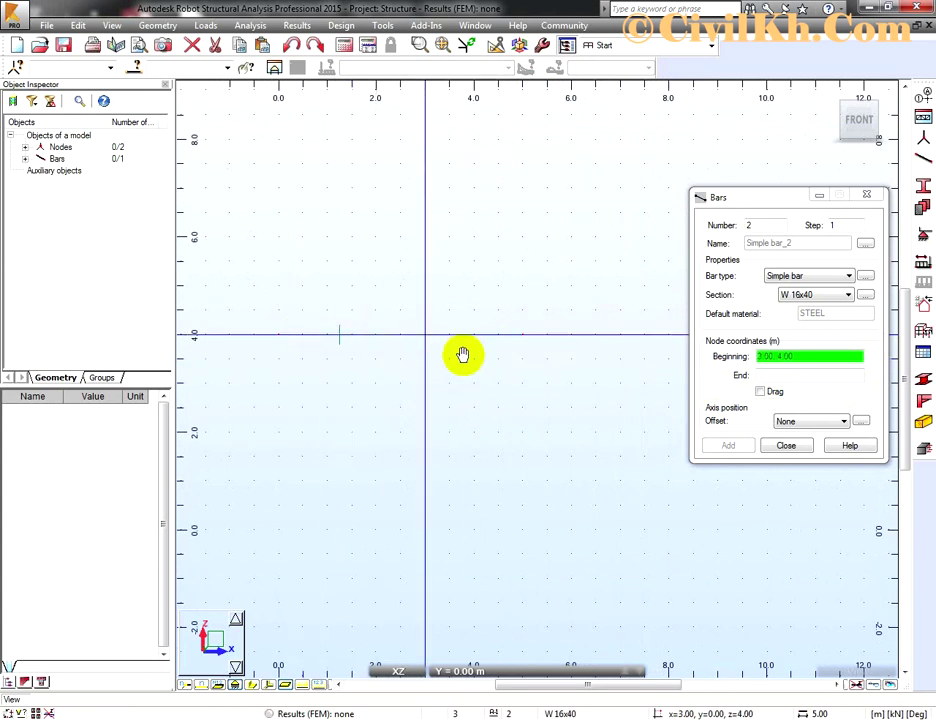
{"action": "scroll", "coordinate": [440, 380], "scroll_direction": "up", "scroll_amount": 1}
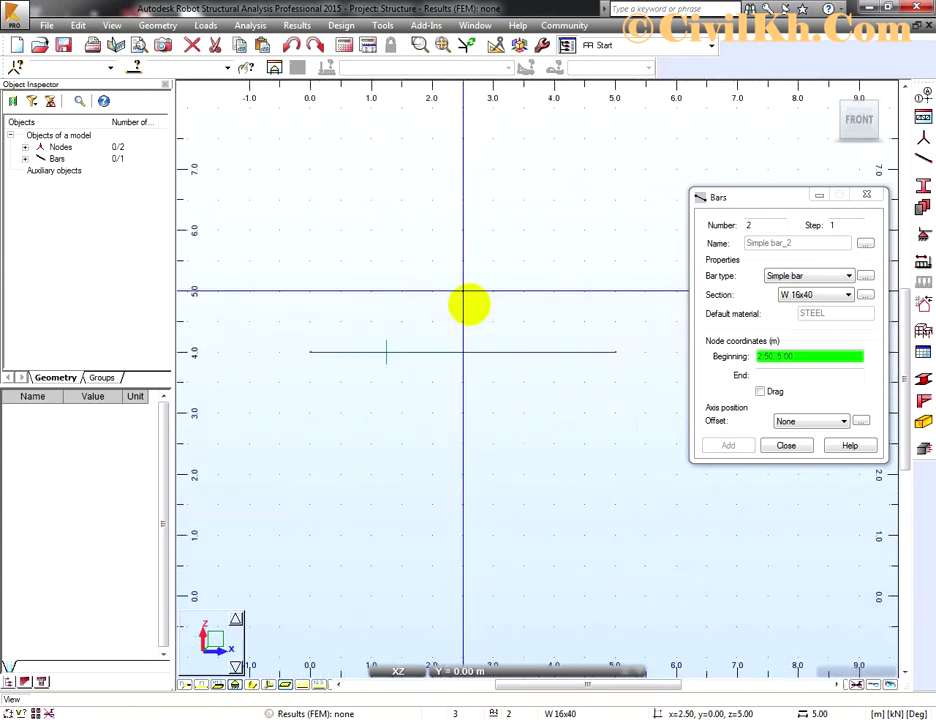
{"action": "left_click", "coordinate": [785, 447]}
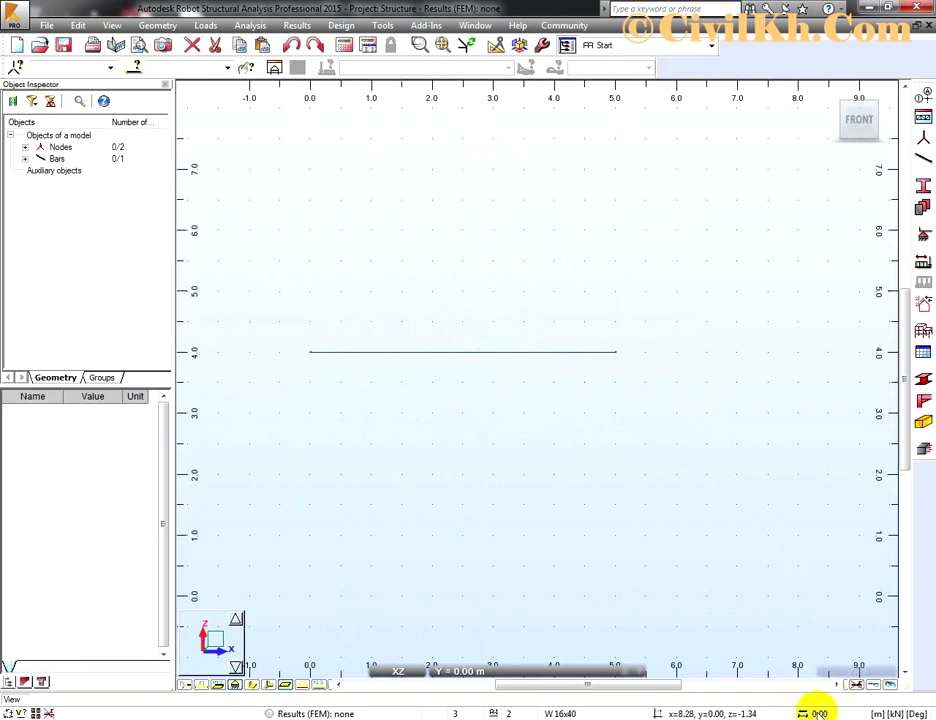
- Check the bar's length and properties, and close the Object Inspector to enlarge the model view
{"action": "left_click", "coordinate": [502, 357]}
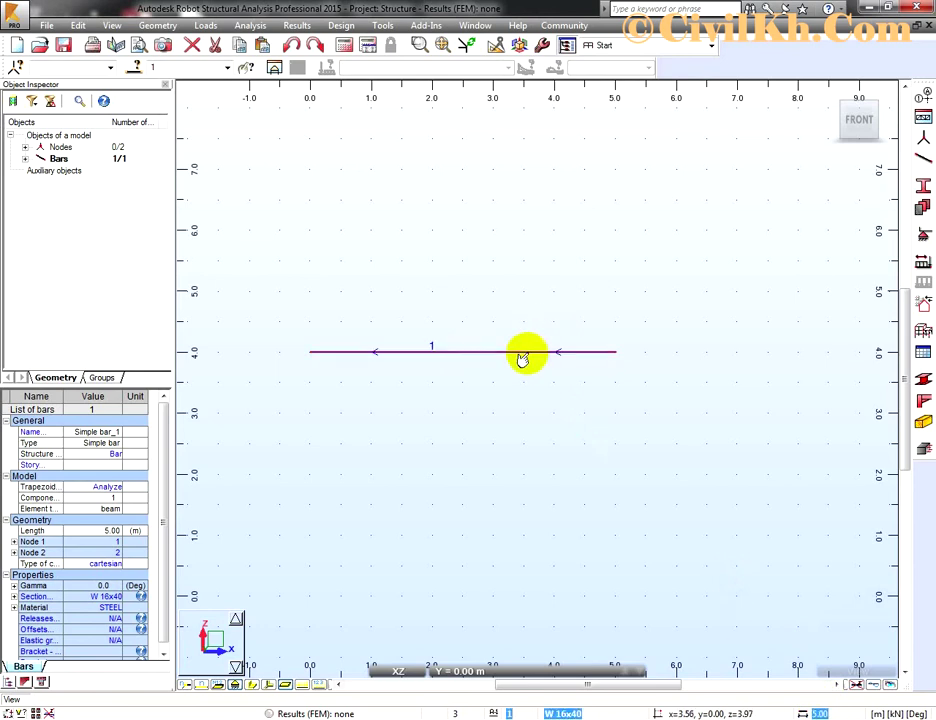
{"action": "middle_click_drag", "start_coordinate": [476, 359], "coordinate": [508, 380]}
{"action": "left_click", "coordinate": [490, 410]}
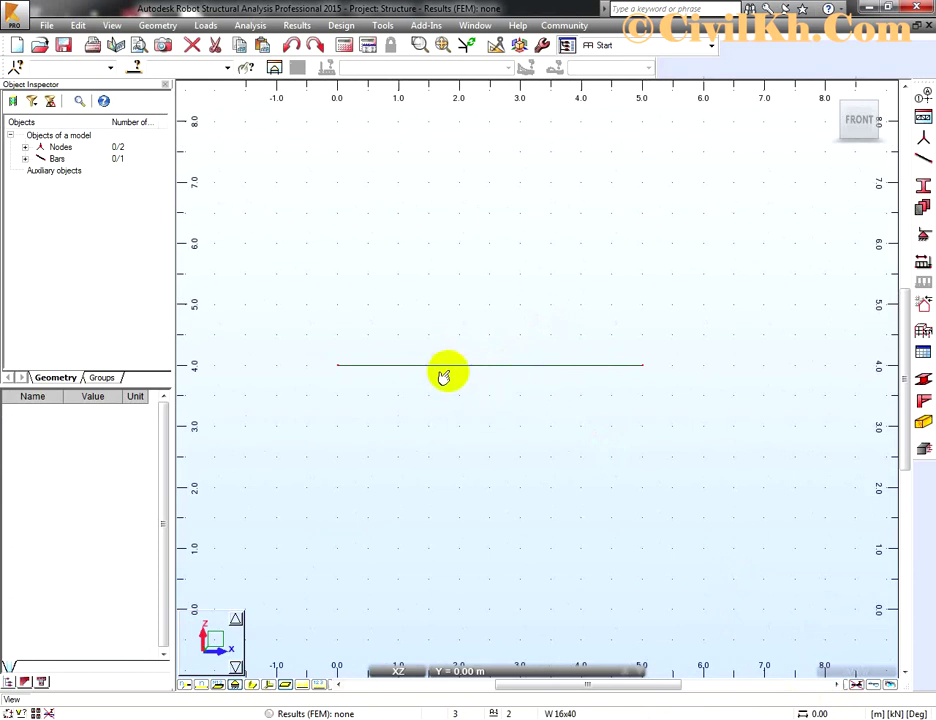
{"action": "scroll", "coordinate": [451, 376], "scroll_direction": "up", "scroll_amount": 2}
{"action": "left_click", "coordinate": [443, 46]}
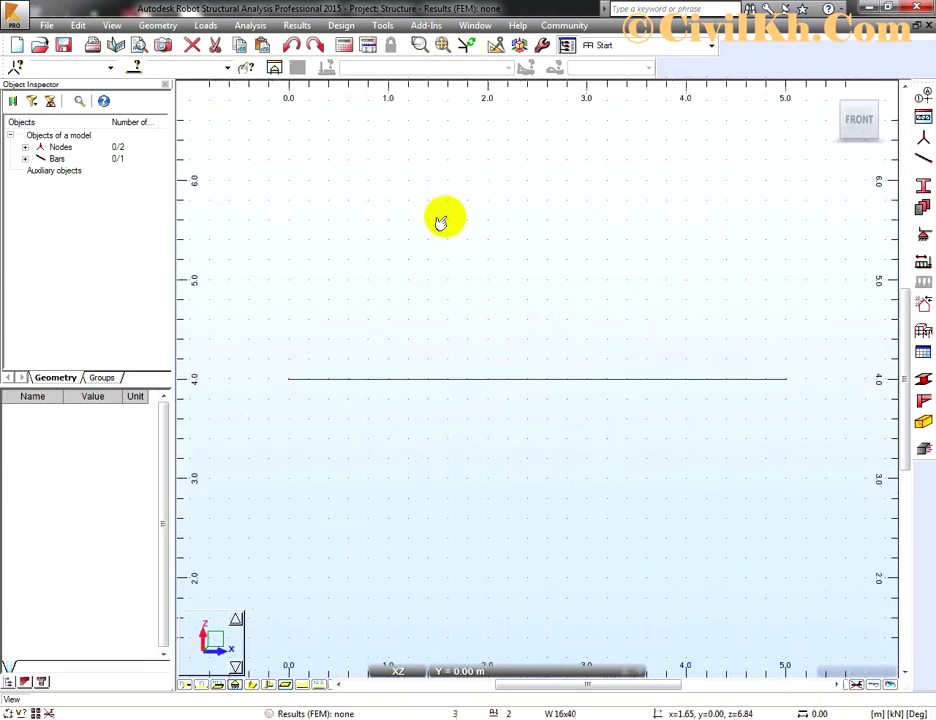
{"action": "left_click", "coordinate": [166, 84]}
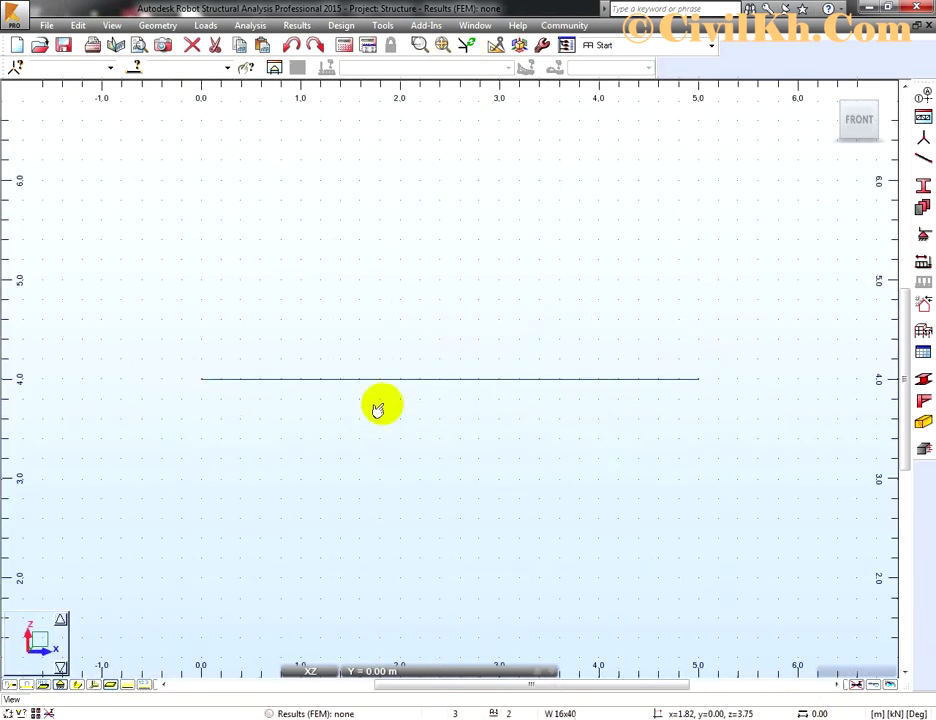
- Open the nodal supports list and go through the Fixed, Pinned and Roller support types
{"action": "left_click", "coordinate": [924, 236]}
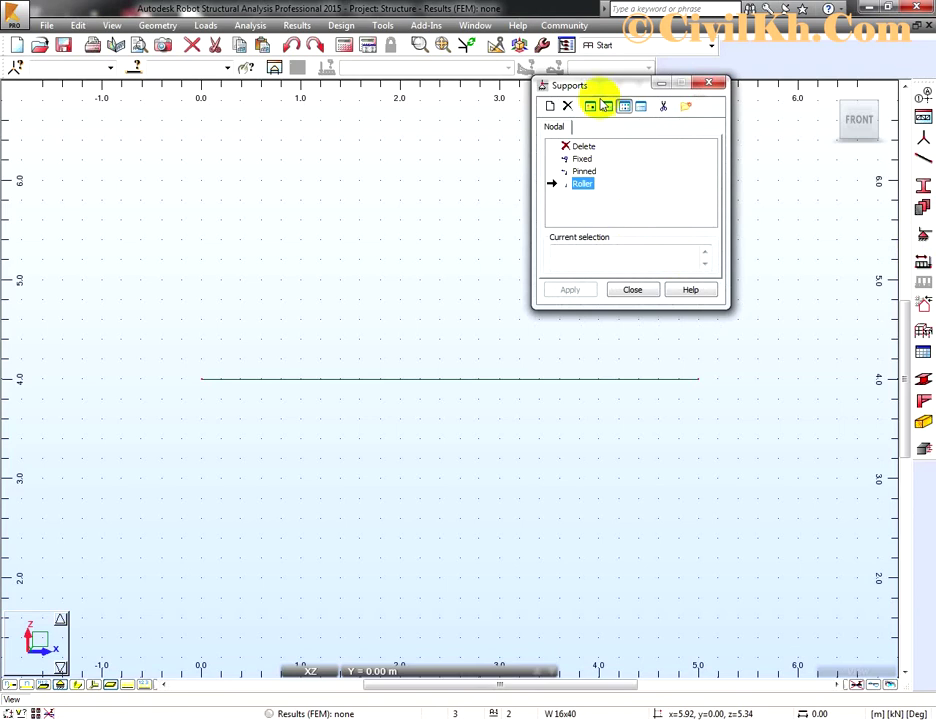
{"action": "left_click_drag", "start_coordinate": [604, 88], "coordinate": [642, 151]}
{"action": "left_click", "coordinate": [620, 225]}
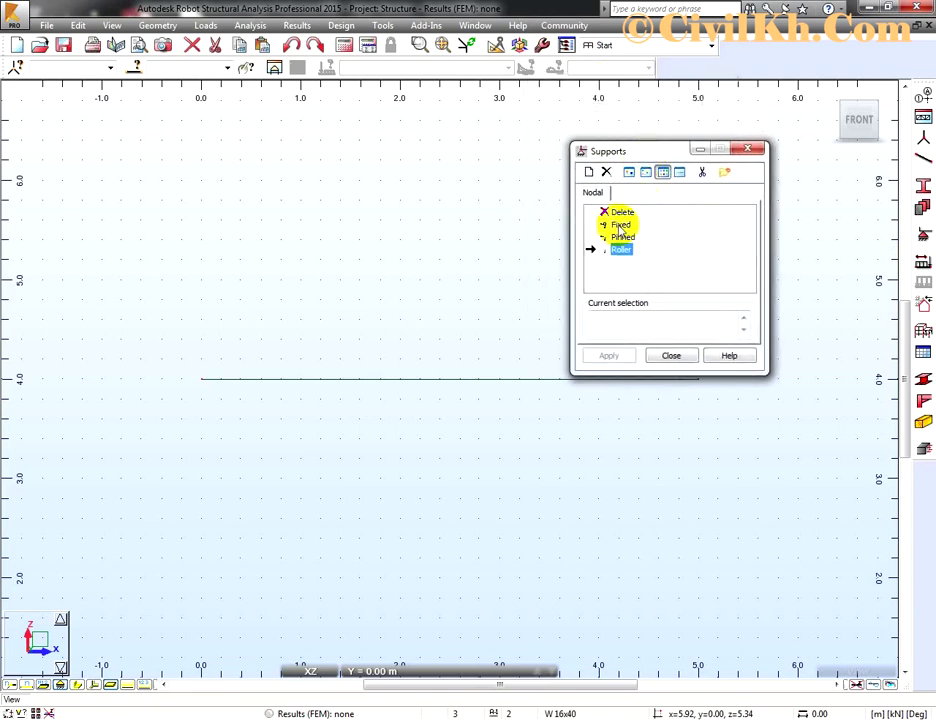
{"action": "left_click", "coordinate": [623, 238]}
{"action": "left_click", "coordinate": [622, 251]}
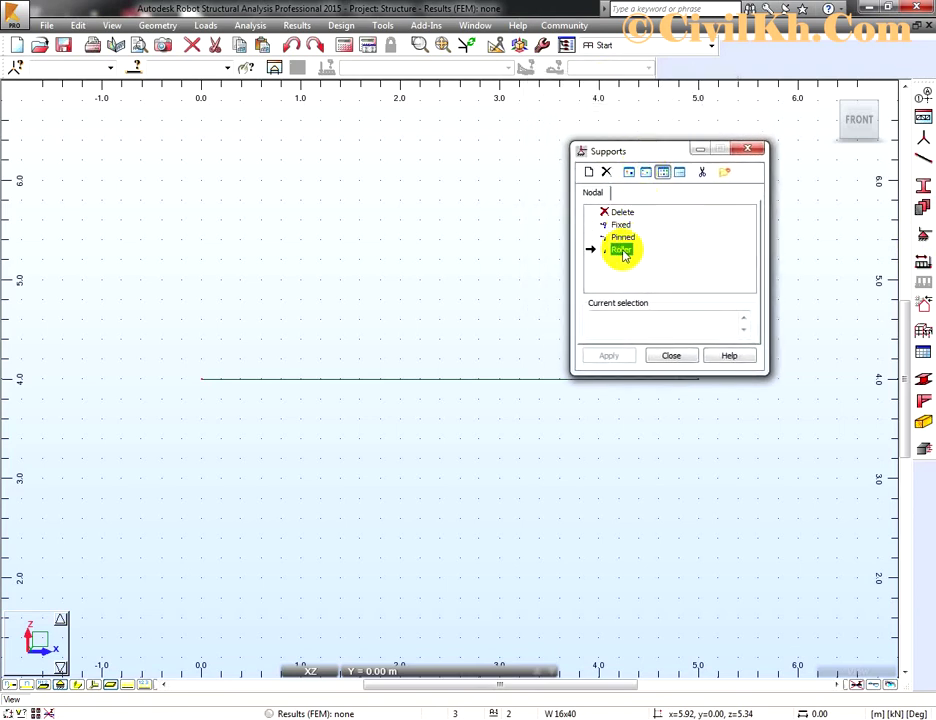
{"action": "left_click", "coordinate": [622, 225]}
{"action": "left_click", "coordinate": [623, 237]}
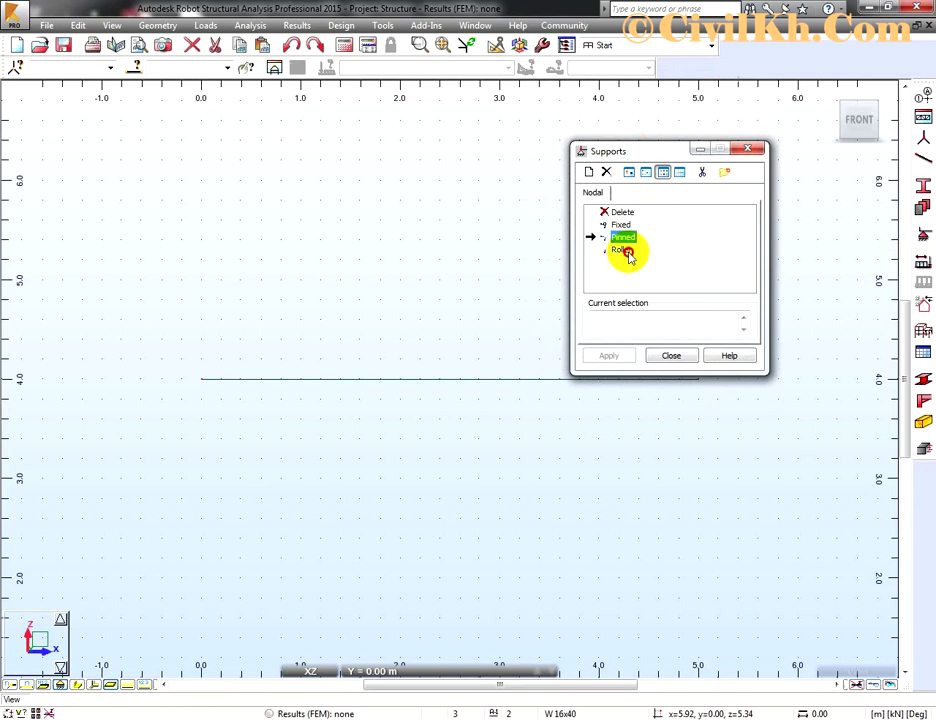
{"action": "left_click", "coordinate": [626, 251]}
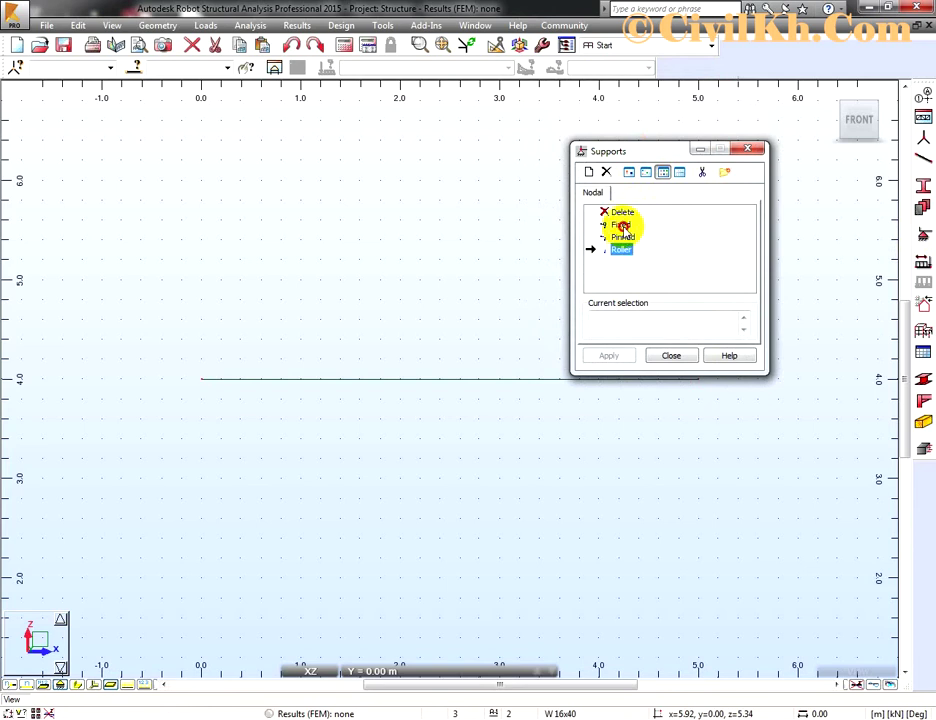
- Assign a Pinned support to the beam's start node at x = 0, z = 4 m
{"action": "left_click", "coordinate": [623, 237]}
{"action": "left_click_drag", "start_coordinate": [614, 152], "coordinate": [631, 152]}
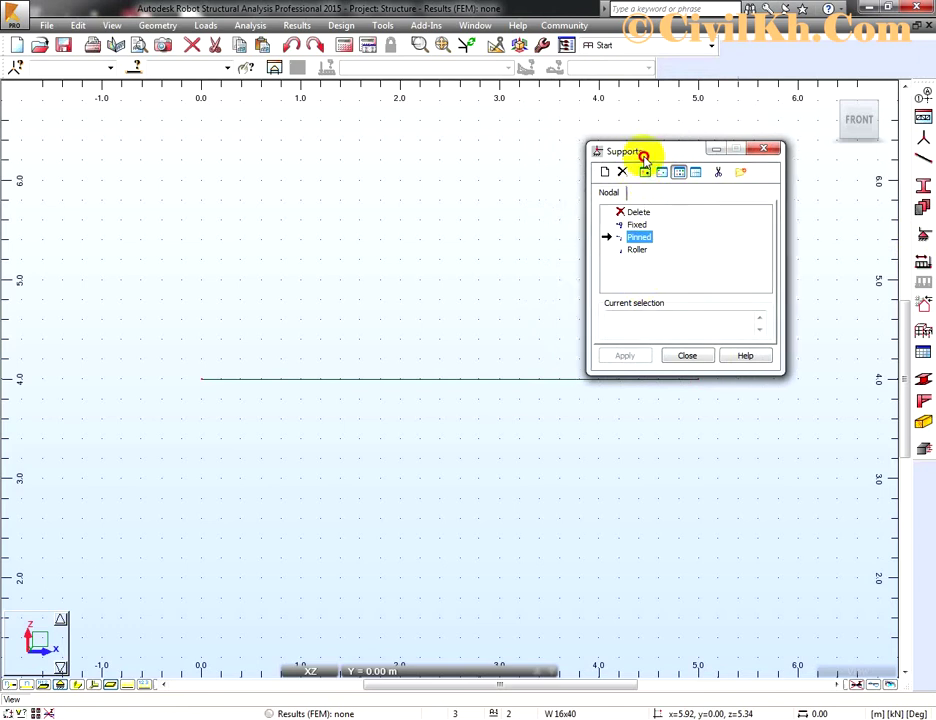
{"action": "left_click", "coordinate": [640, 240]}
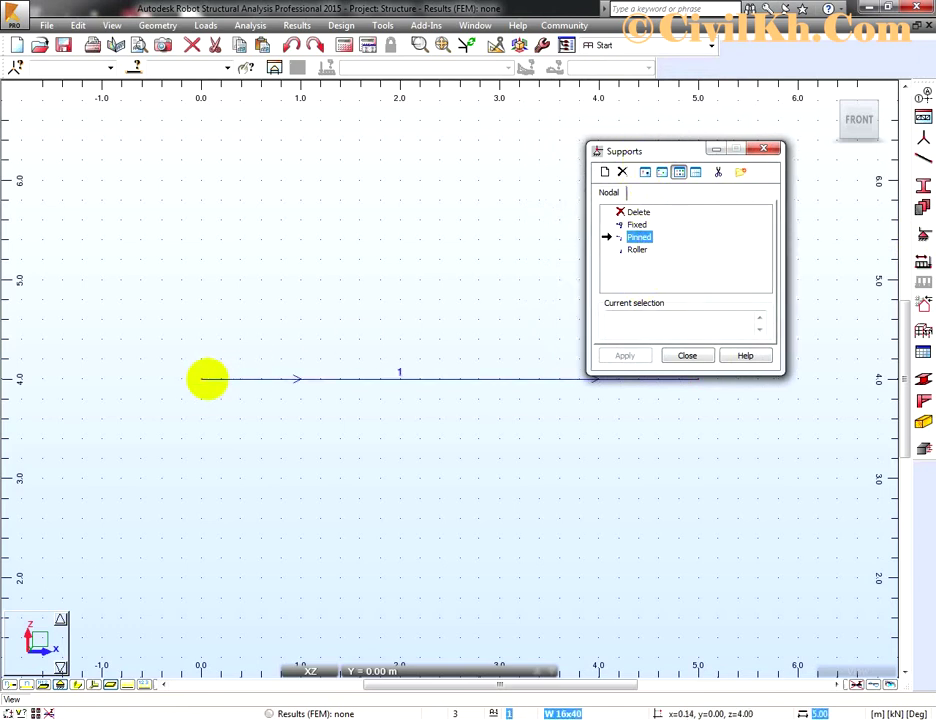
{"action": "left_click", "coordinate": [612, 242]}
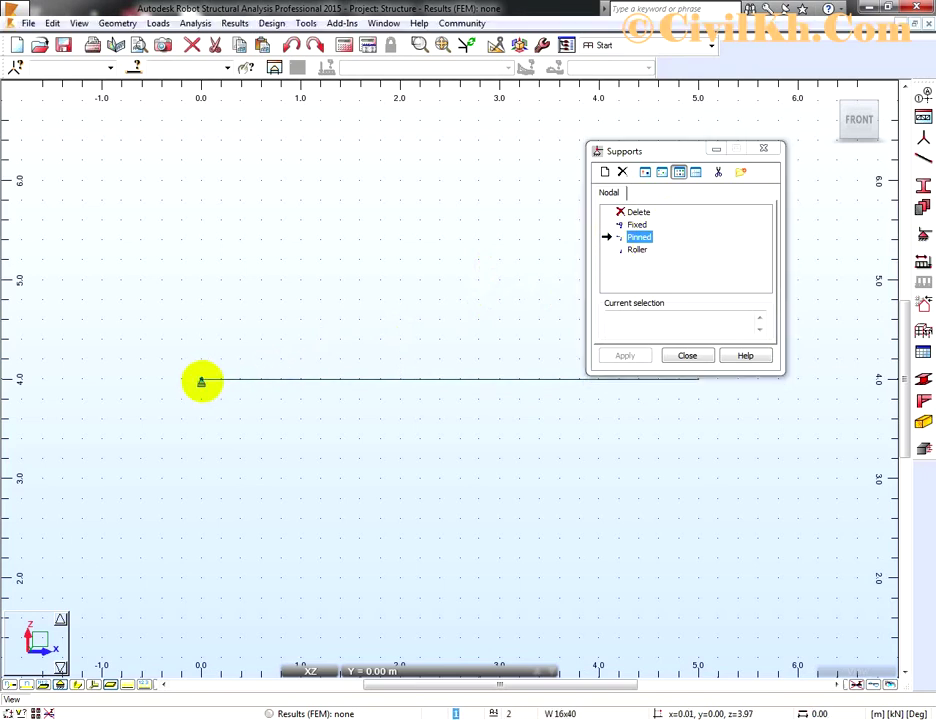
{"action": "left_click", "coordinate": [203, 378]}
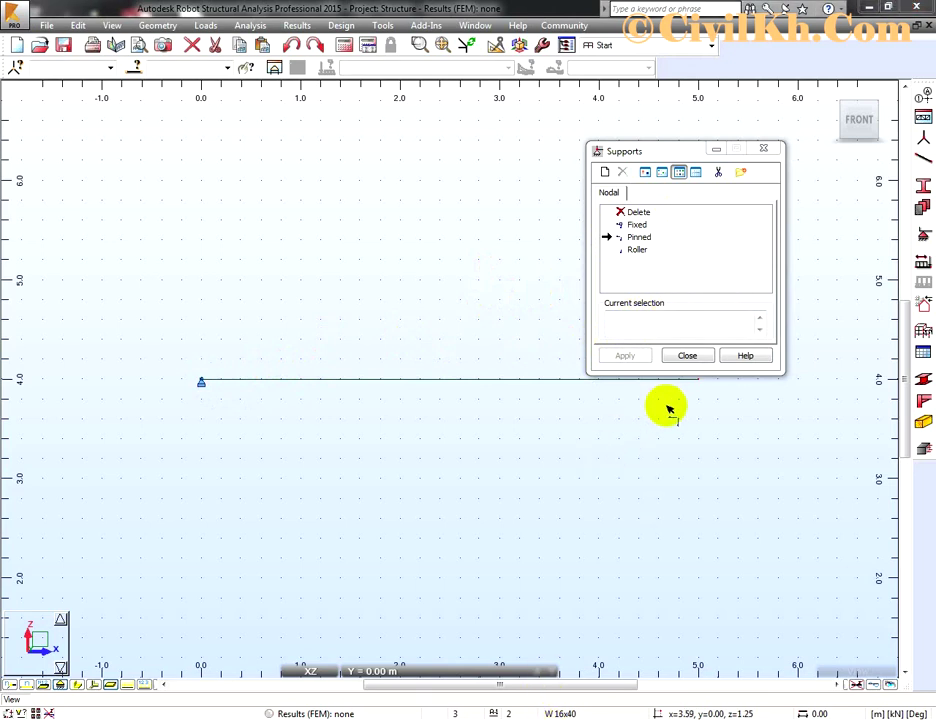
- Assign a Roller support to the beam's end node at x = 5, z = 4 m and finish defining supports
{"action": "left_click", "coordinate": [632, 250]}
{"action": "left_click_drag", "start_coordinate": [668, 150], "coordinate": [409, 193]}
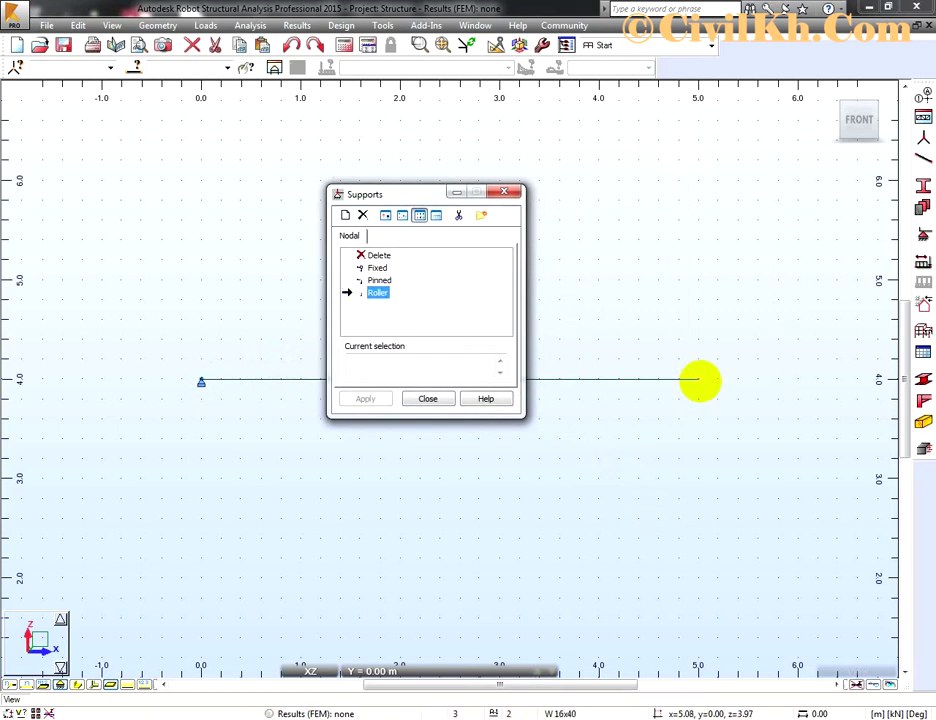
{"action": "left_click", "coordinate": [697, 378]}
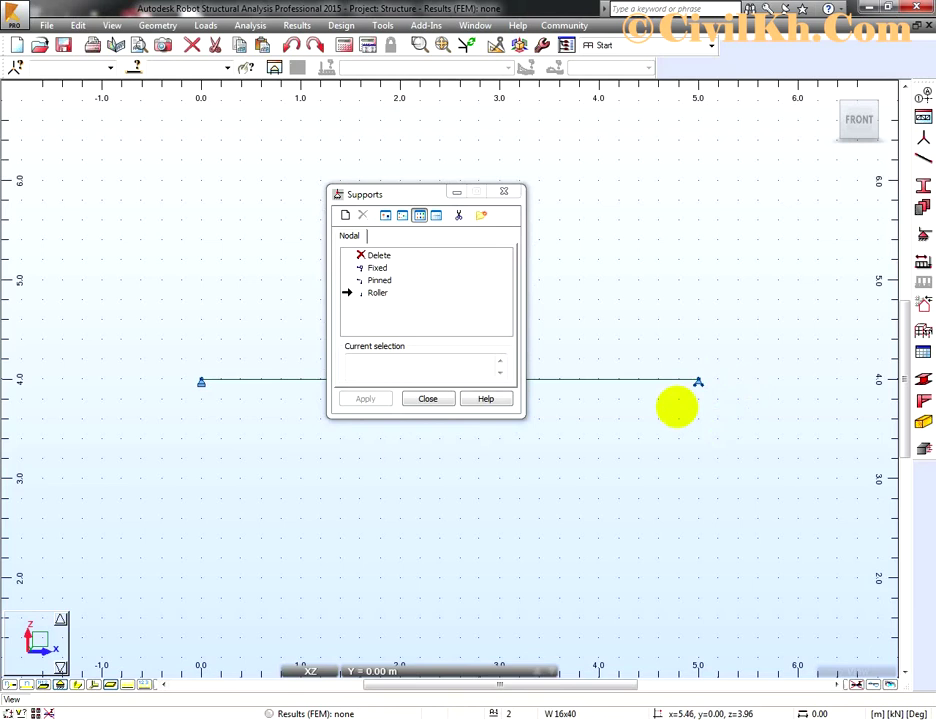
{"action": "left_click", "coordinate": [428, 399]}
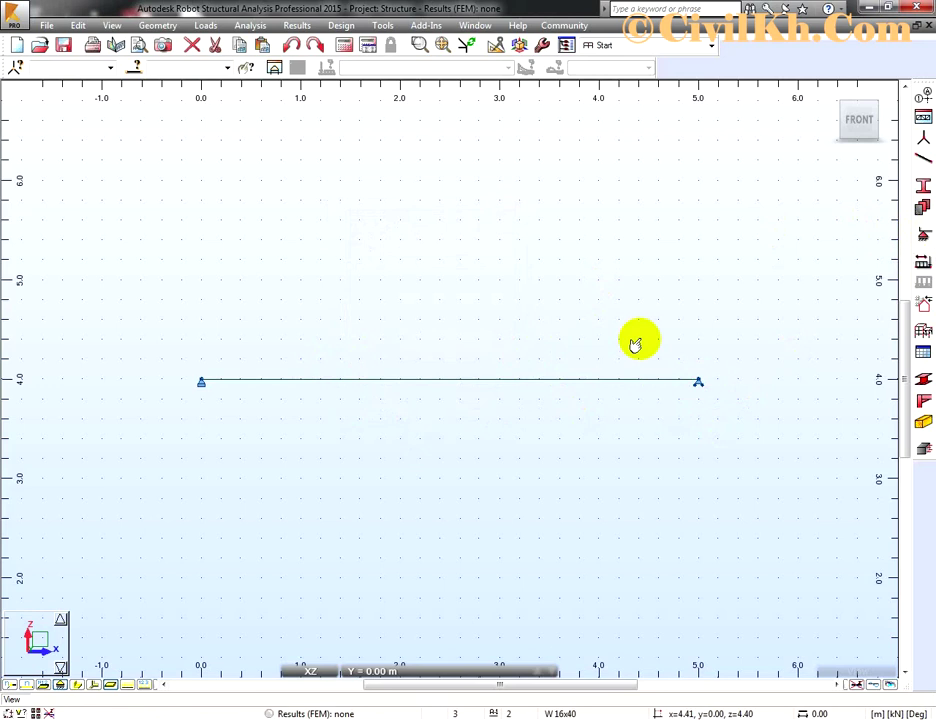
- Define load case 1 with dead nature, name it SW and add it to the list of cases
{"action": "left_click", "coordinate": [925, 262]}
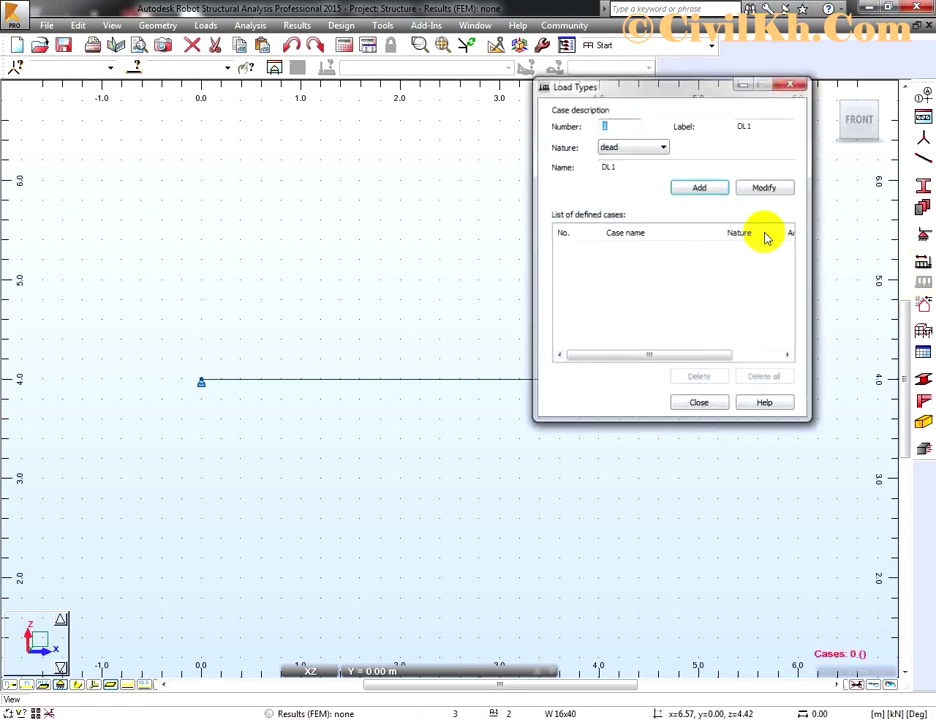
{"action": "left_click", "coordinate": [794, 86]}
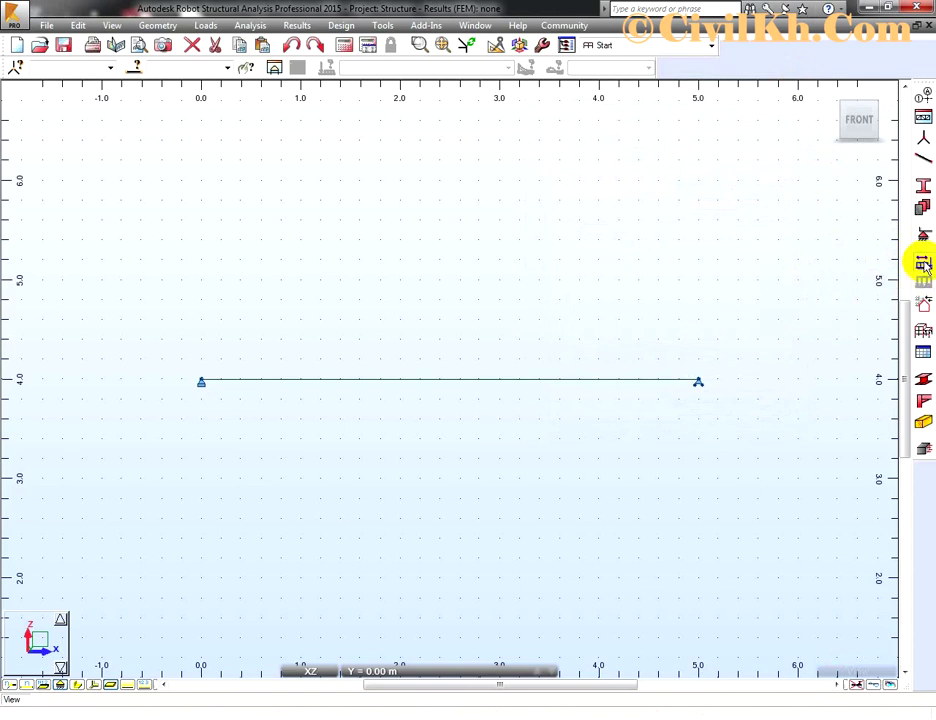
{"action": "left_click", "coordinate": [925, 262]}
{"action": "left_click", "coordinate": [612, 124]}
{"action": "left_click_drag", "start_coordinate": [599, 86], "coordinate": [556, 446]}
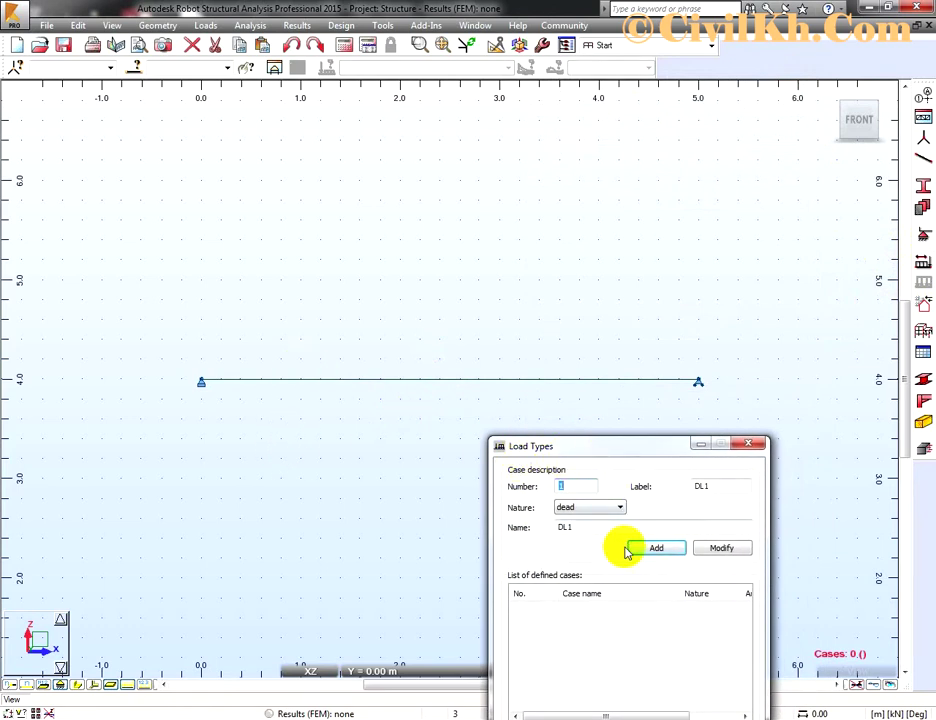
{"action": "left_click_drag", "start_coordinate": [600, 459], "coordinate": [525, 370]}
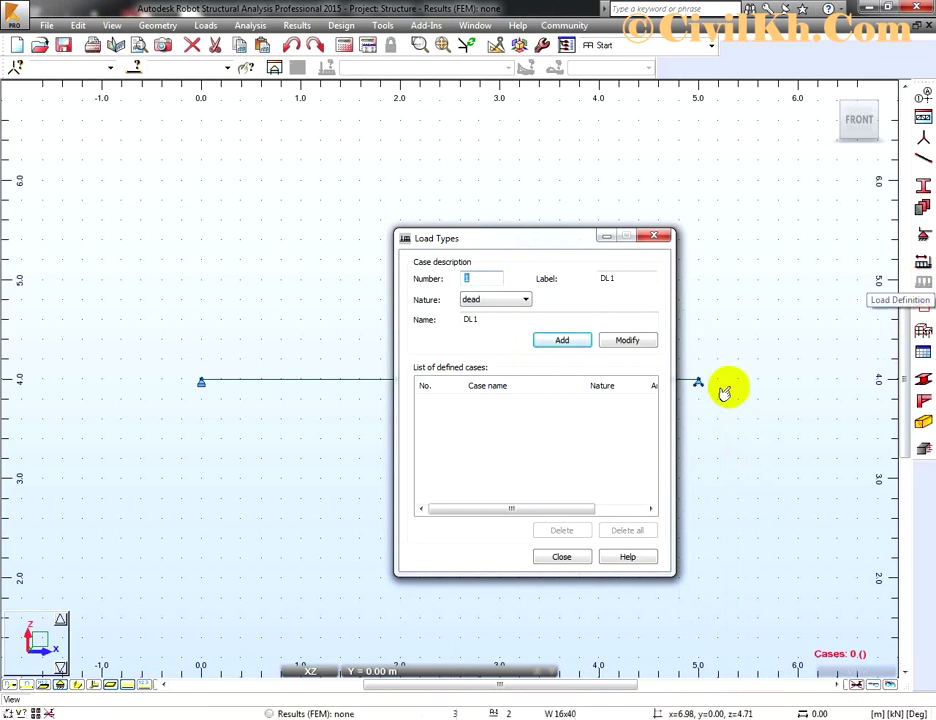
{"action": "left_click", "coordinate": [518, 299]}
{"action": "left_click", "coordinate": [494, 313]}
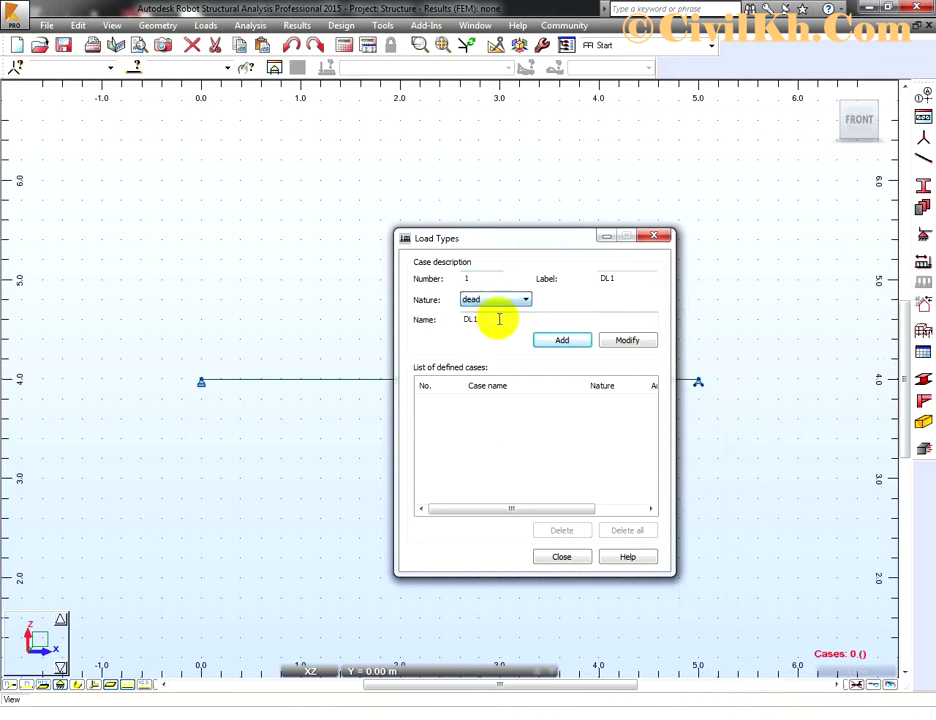
{"action": "left_click", "coordinate": [466, 319]}
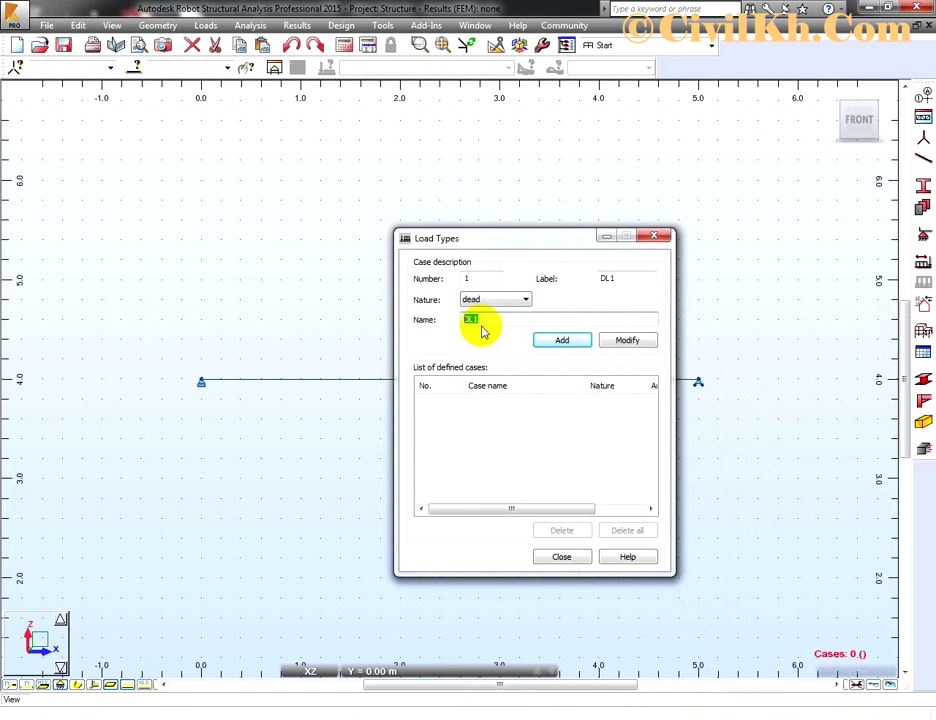
{"action": "type", "text": "W"}
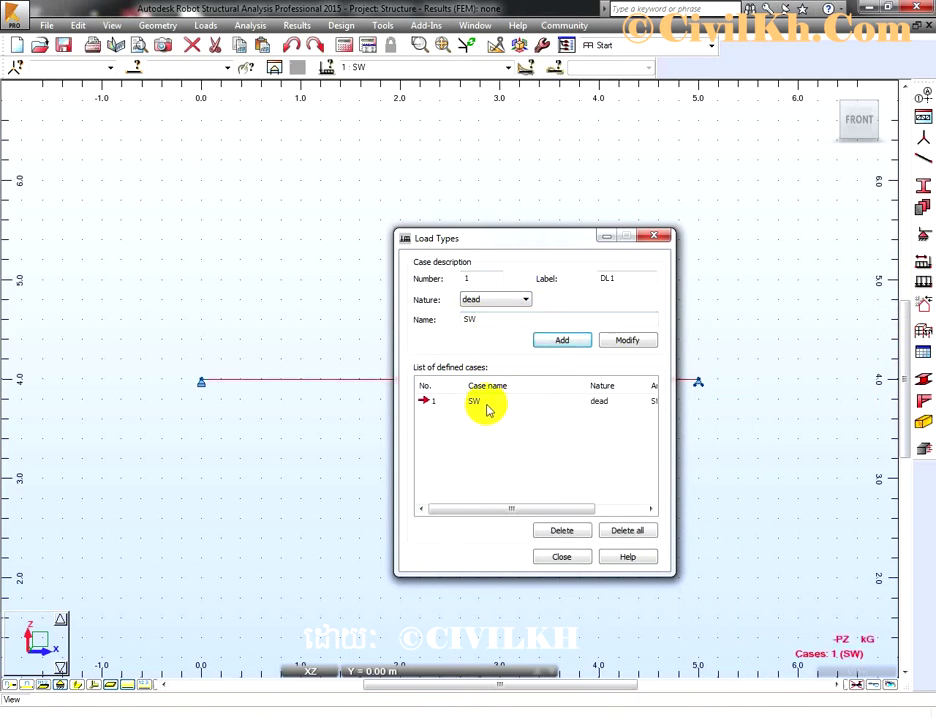
- Add a second dead load case named DL and finish defining load types
{"action": "left_click", "coordinate": [490, 410]}
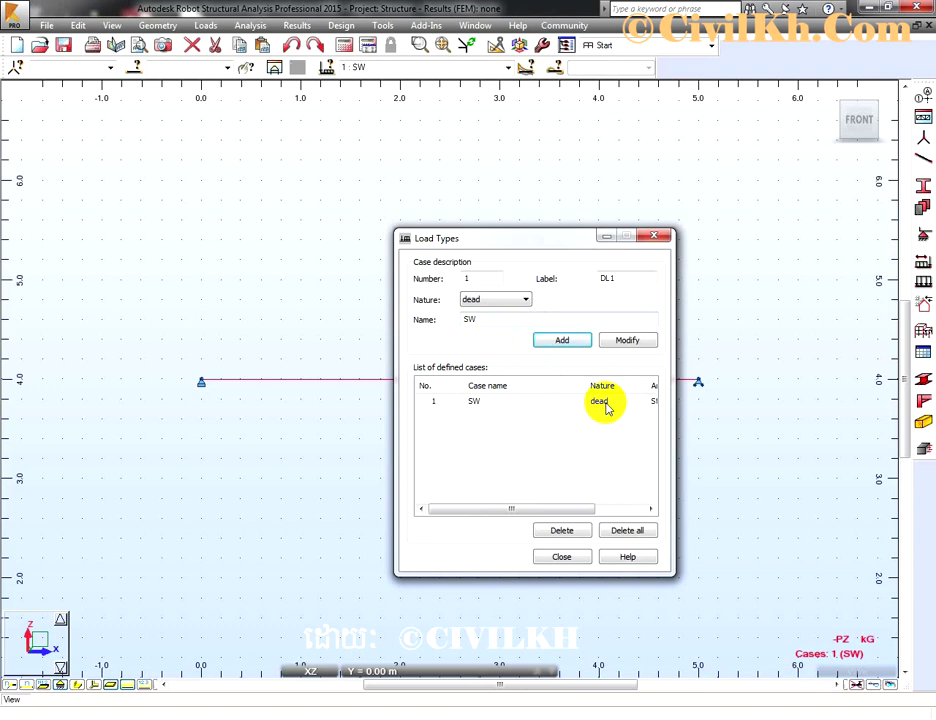
{"action": "left_click_drag", "start_coordinate": [491, 319], "coordinate": [460, 338]}
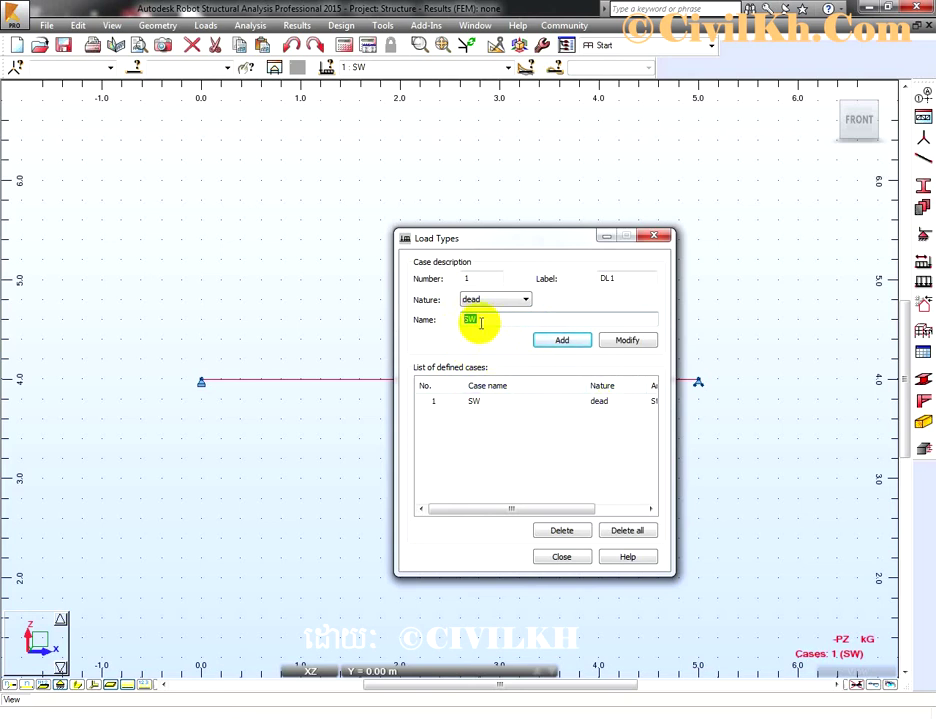
{"action": "type", "text": "DL"}
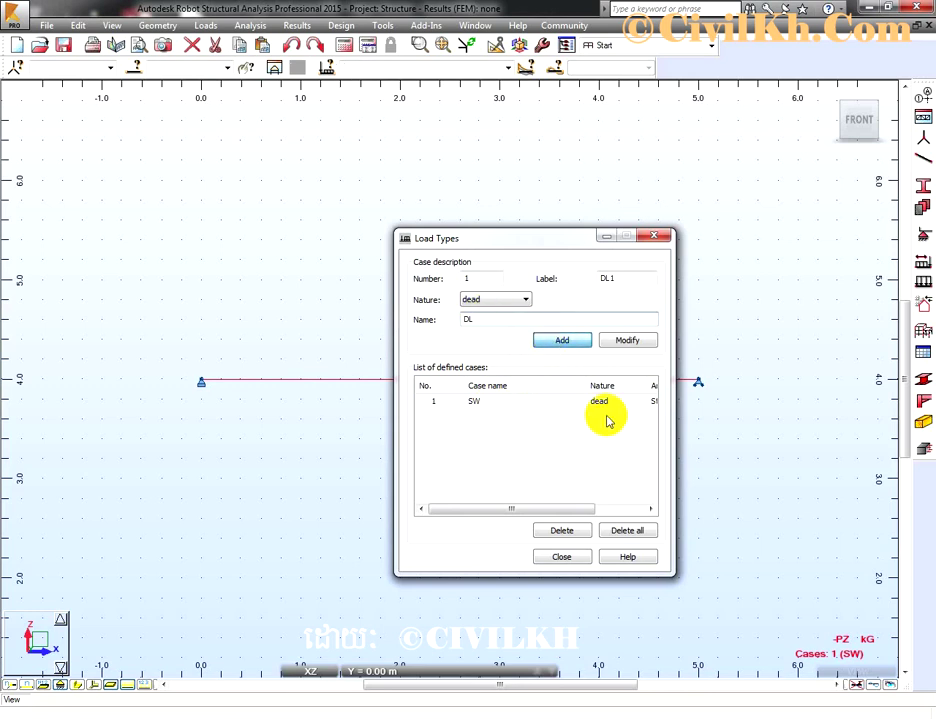
{"action": "left_click", "coordinate": [562, 341]}
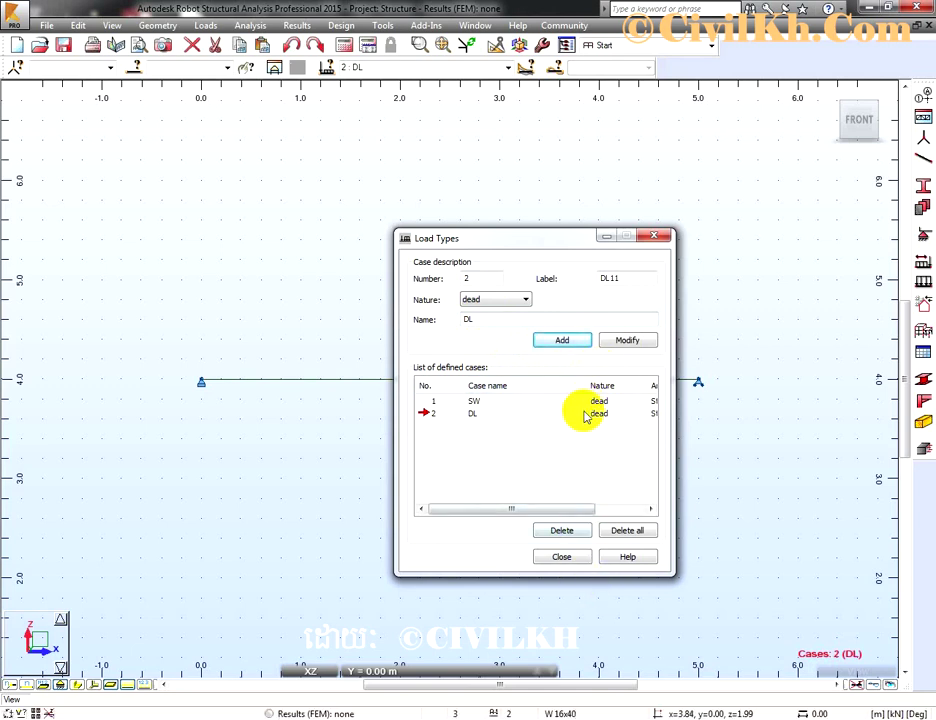
{"action": "left_click", "coordinate": [563, 558]}
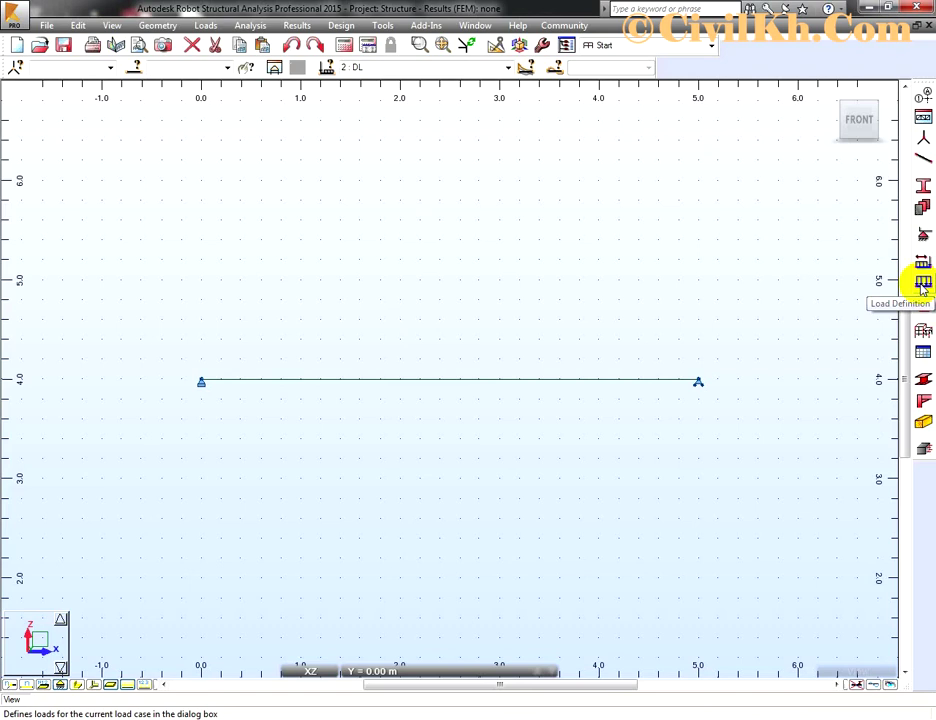
- Open the load definition and choose 2 : DL as the current load case
{"action": "left_click", "coordinate": [923, 287]}
{"action": "left_click_drag", "start_coordinate": [773, 90], "coordinate": [617, 413]}
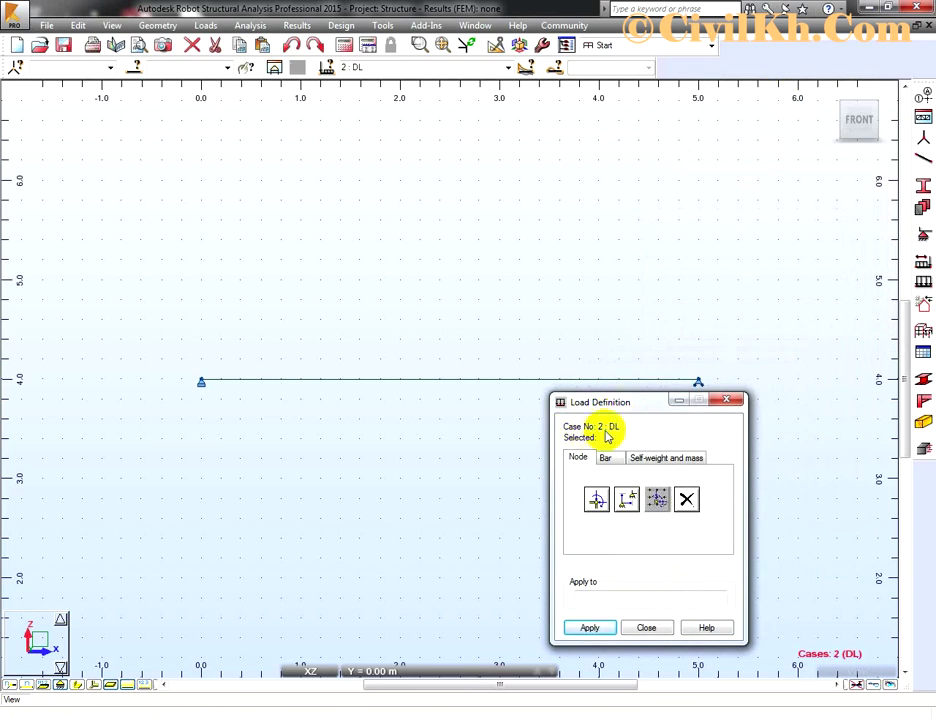
{"action": "left_click", "coordinate": [508, 68]}
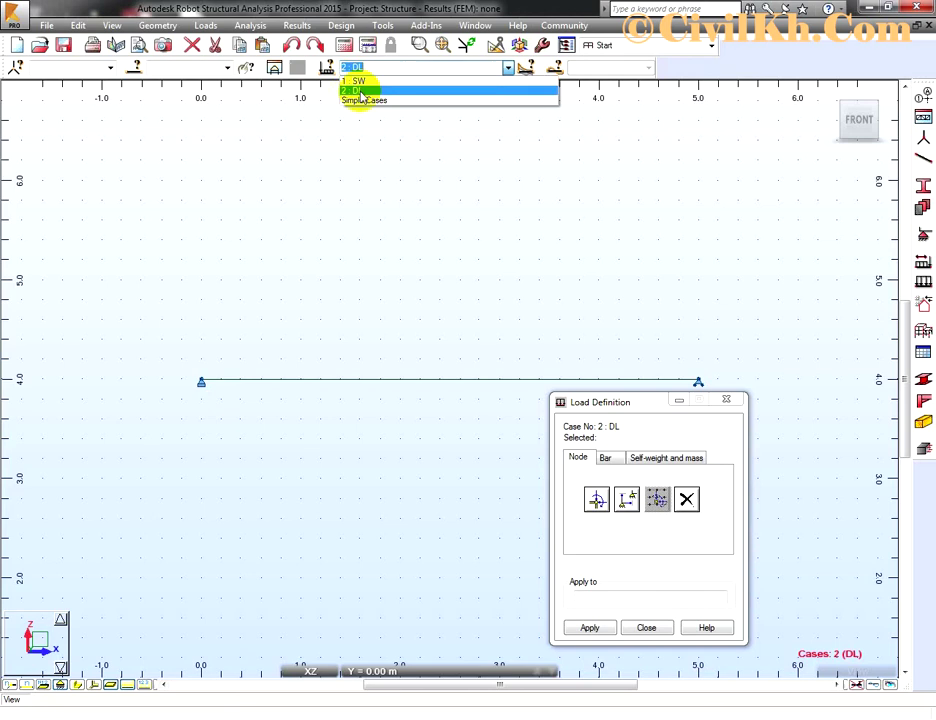
{"action": "left_click", "coordinate": [358, 91]}
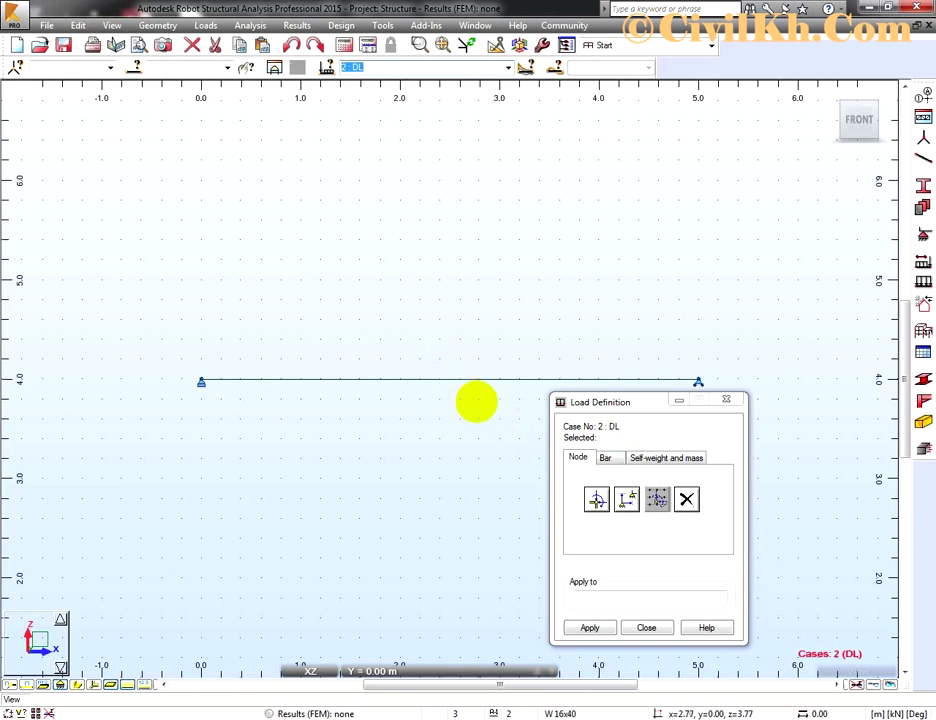
- Open the uniform load settings for bars in the DL case, keeping the dialogs clear of the beam
{"action": "left_click", "coordinate": [607, 460]}
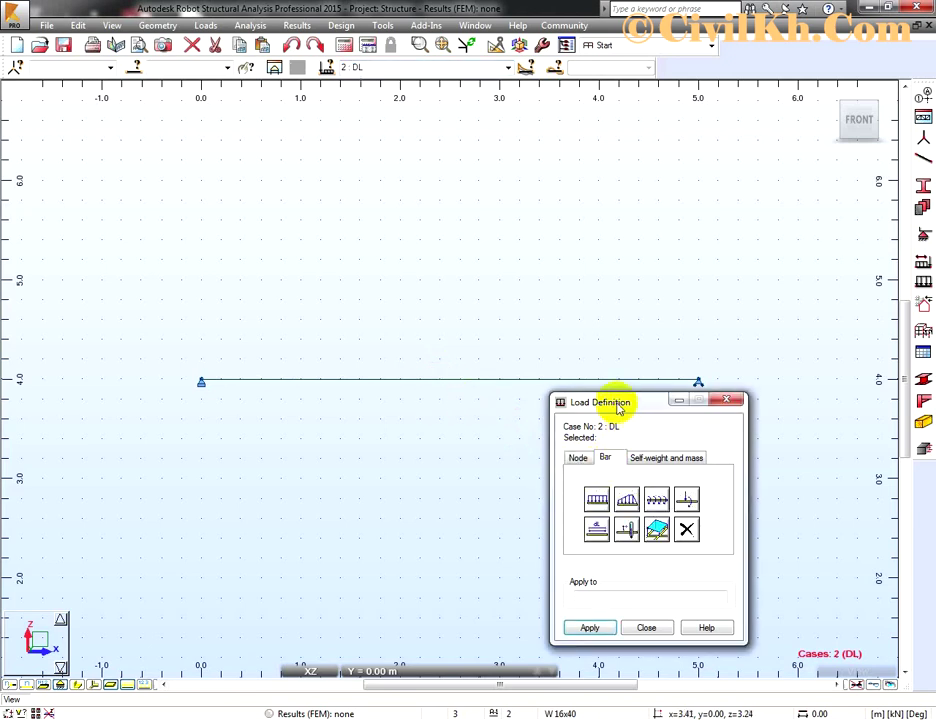
{"action": "left_click_drag", "start_coordinate": [655, 400], "coordinate": [704, 388]}
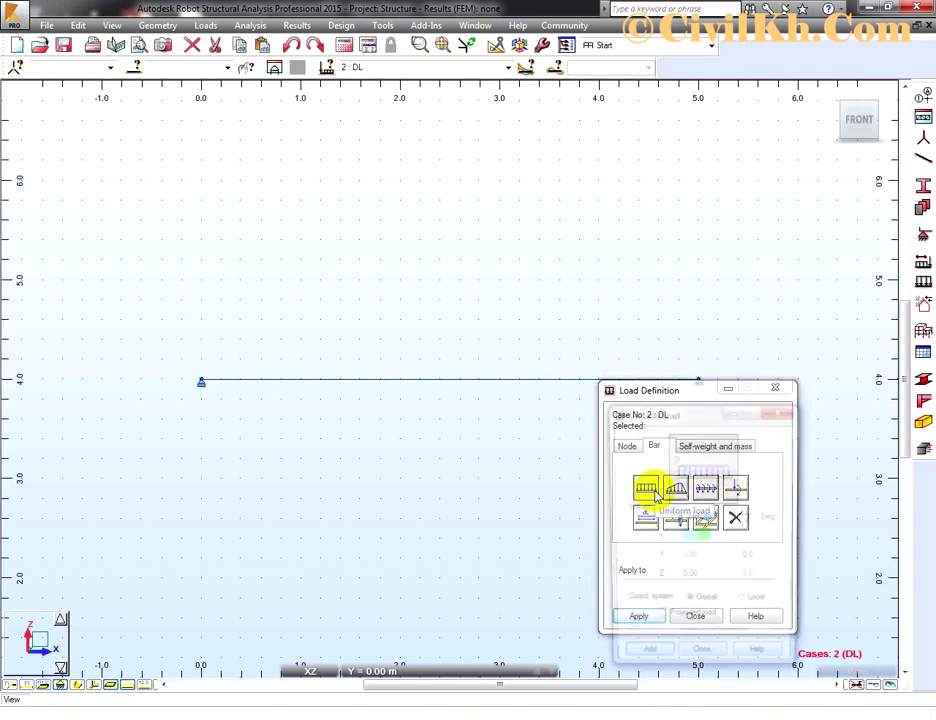
{"action": "left_click", "coordinate": [648, 488]}
{"action": "left_click_drag", "start_coordinate": [696, 412], "coordinate": [773, 265]}
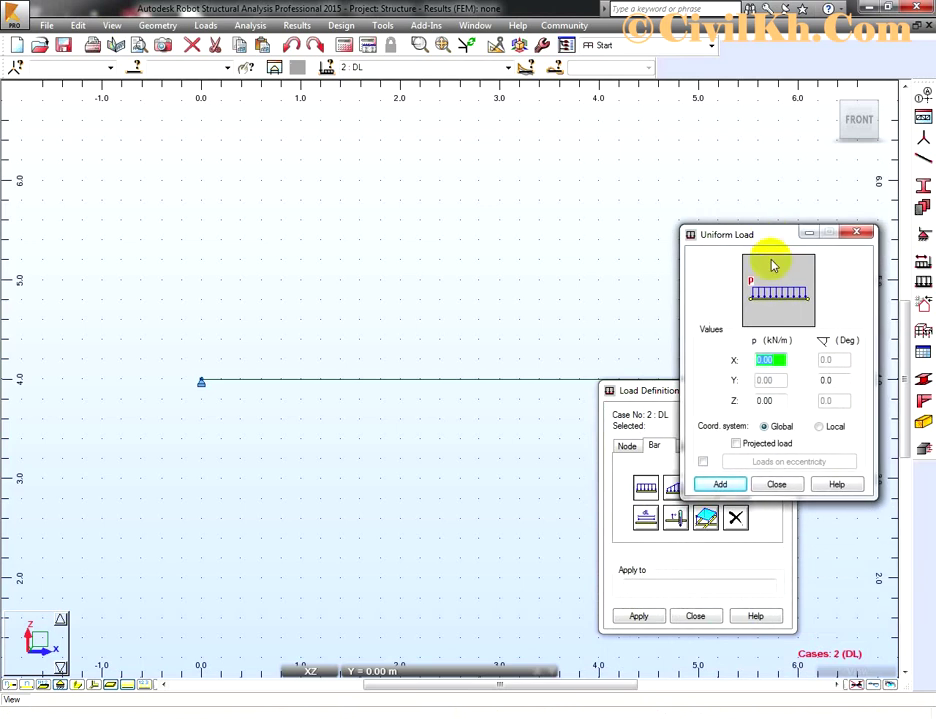